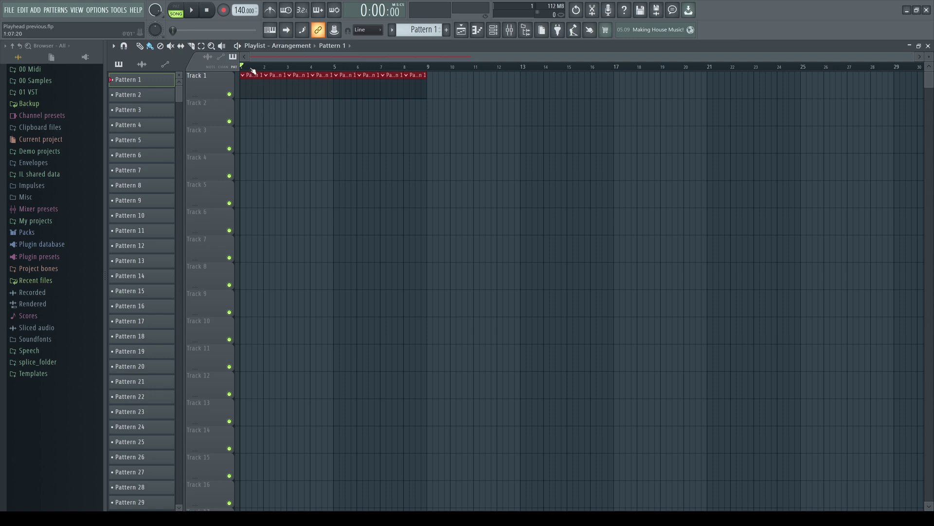
Drag the playhead along the playlist ruler from bar 1 to bar 9.
left_click_drag(253, 71, 430, 72)
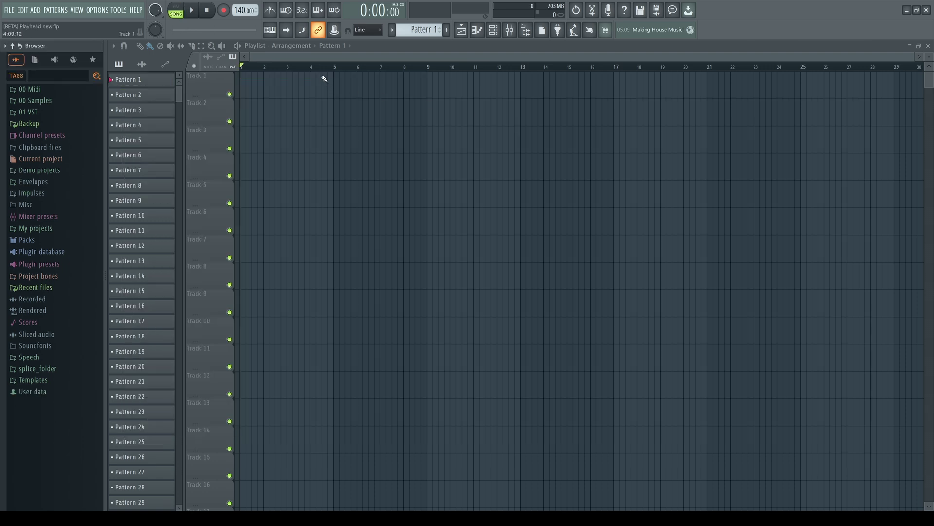
Jump the song playhead along the playlist ruler to about bars 9.7, 15, 20 and 25.
left_click(323, 68)
left_click(444, 68)
left_click(575, 67)
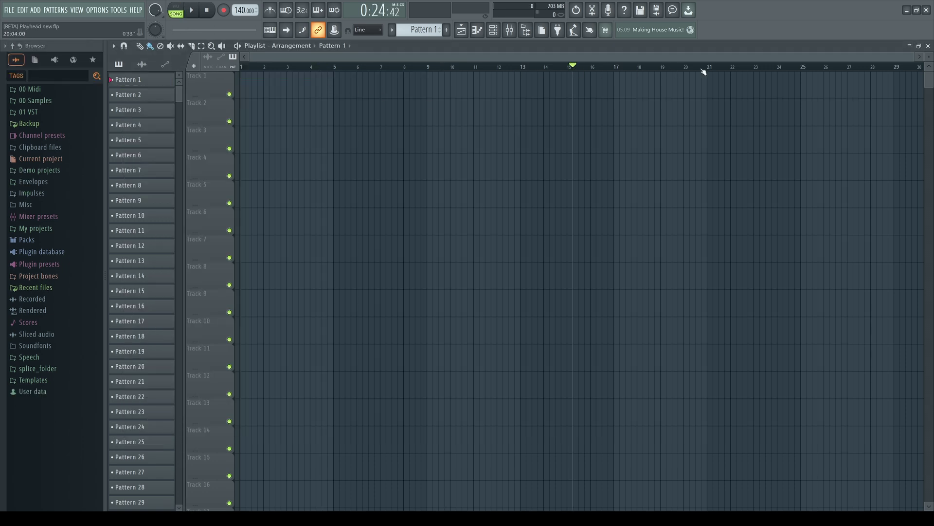
left_click(707, 68)
left_click(818, 67)
In the Sampler piano roll in pattern mode, step the playhead across the pattern to near its end.
key("F7")
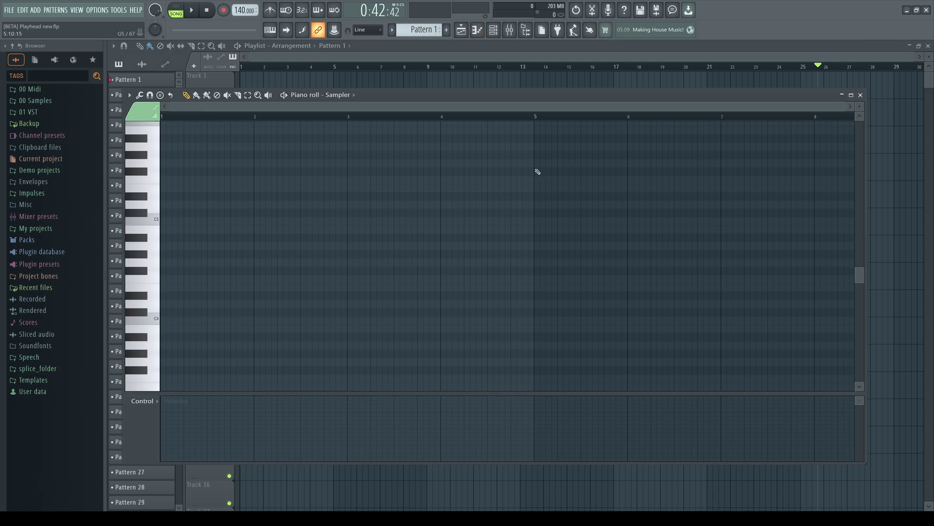
left_click(175, 10)
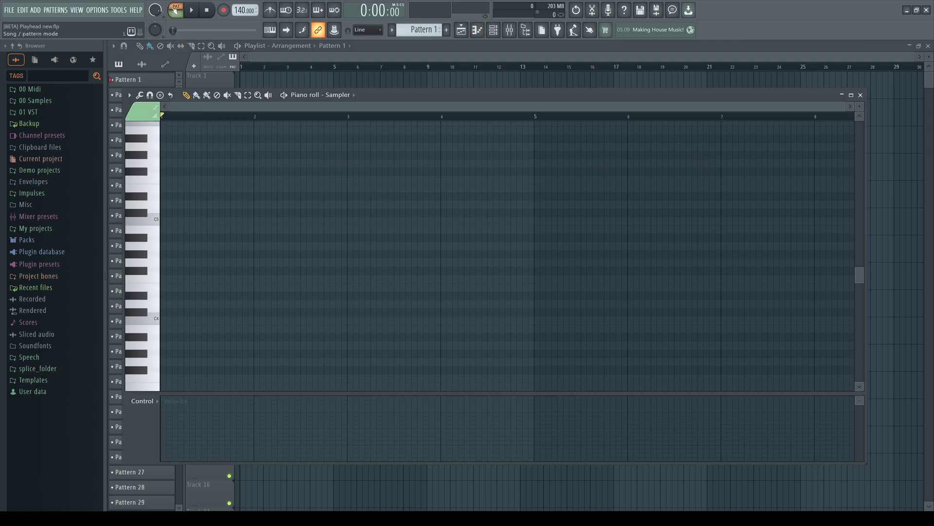
left_click(208, 119)
left_click(388, 119)
left_click(550, 119)
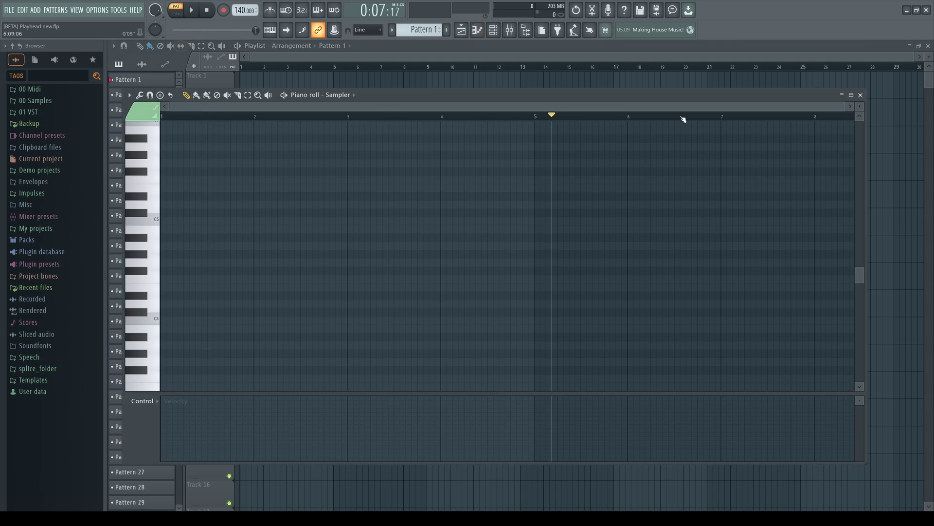
left_click(690, 119)
left_click(803, 118)
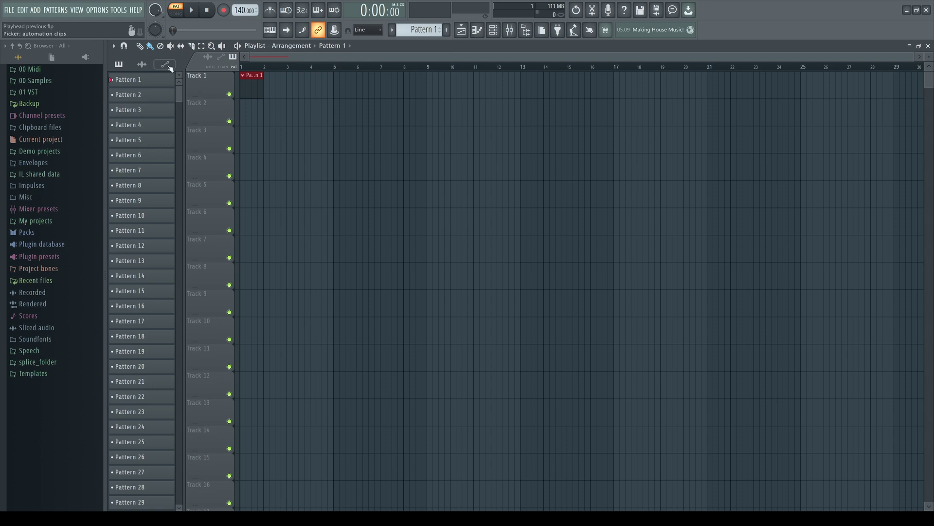
Scroll the playlist to bar 13 and paste a Pattern 1 clip there via the options menu's Edit > Paste.
left_click(113, 46)
mouse_move(138, 59)
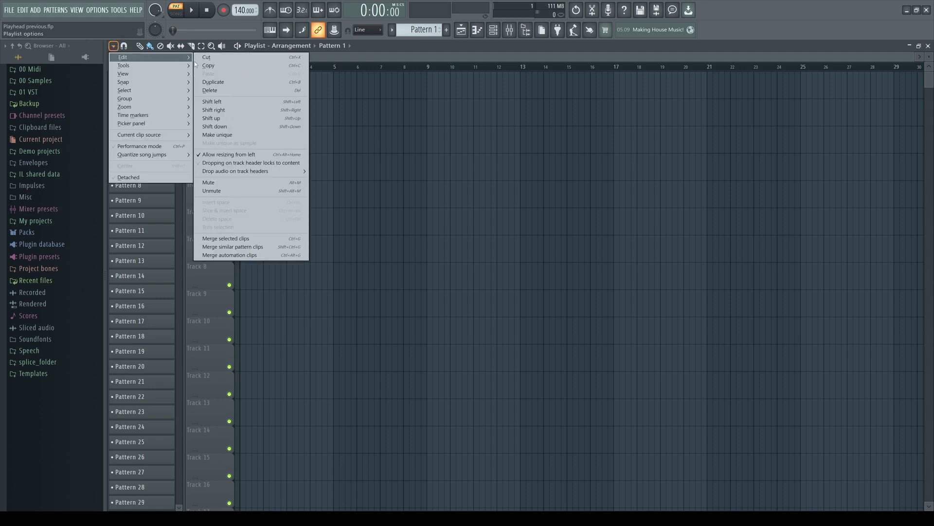
left_click(349, 129)
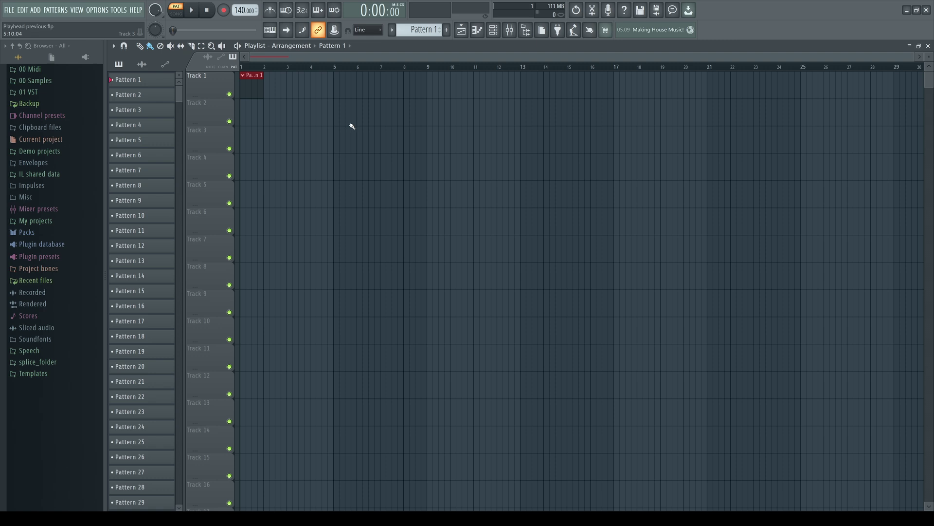
left_click_drag(352, 58, 772, 55)
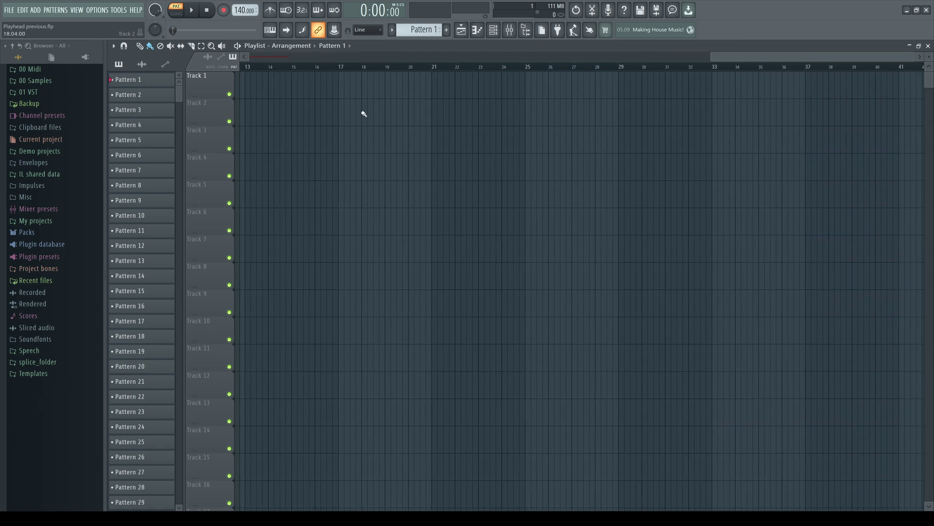
left_click(114, 46)
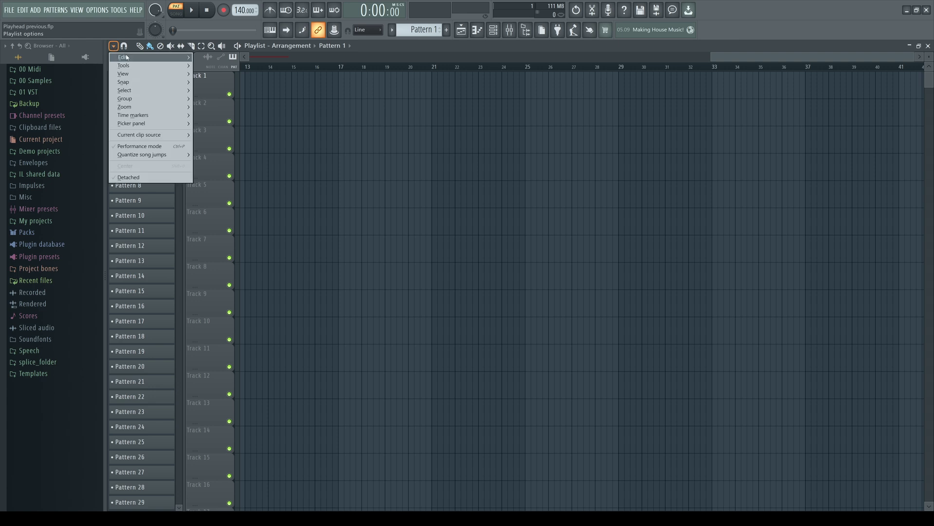
mouse_move(127, 58)
left_click(229, 74)
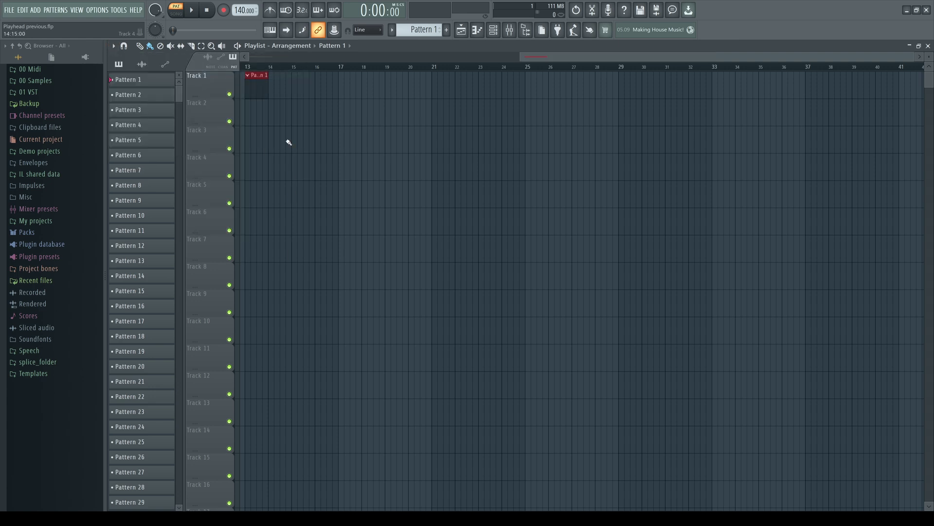
In the Pattern 1 piano roll, add a C5 note at bar 1 and paste a copy at bar 5.
key("F7")
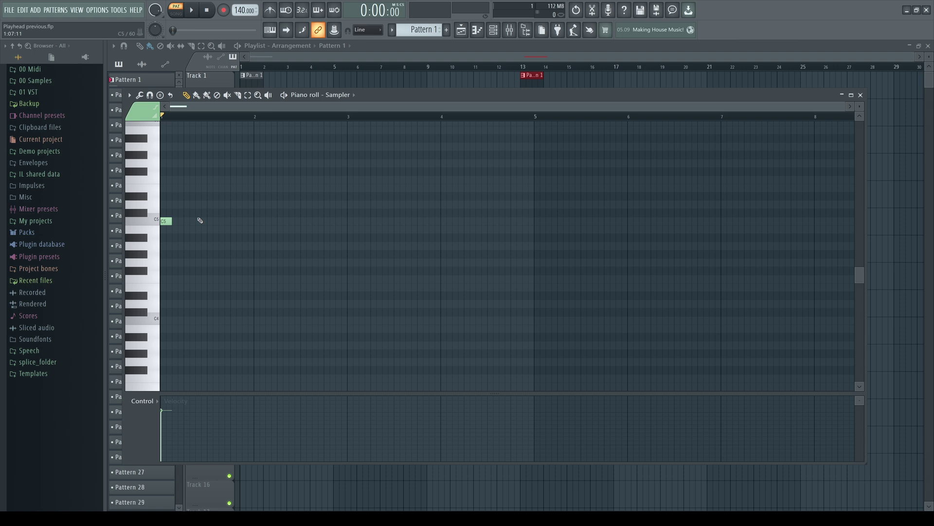
left_click(166, 221)
key("ctrl+c")
left_click_drag(280, 108, 773, 121)
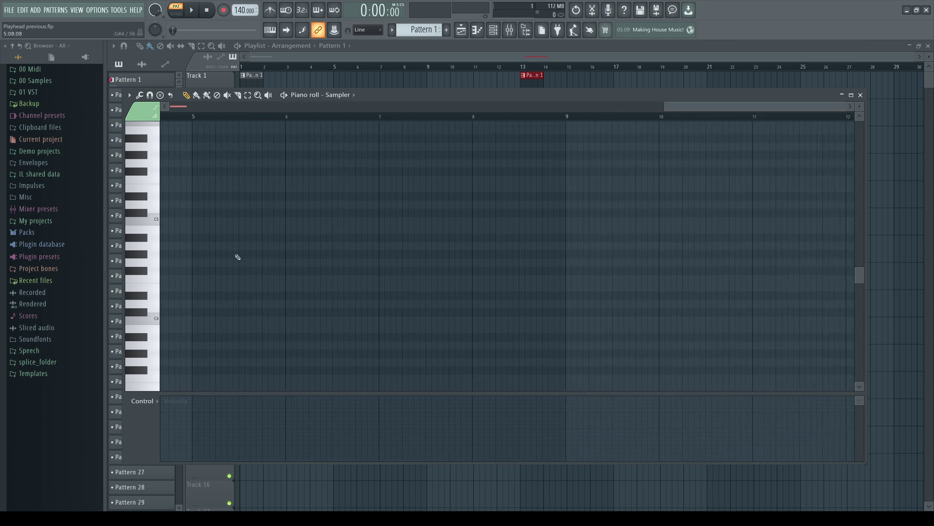
key("ctrl+v")
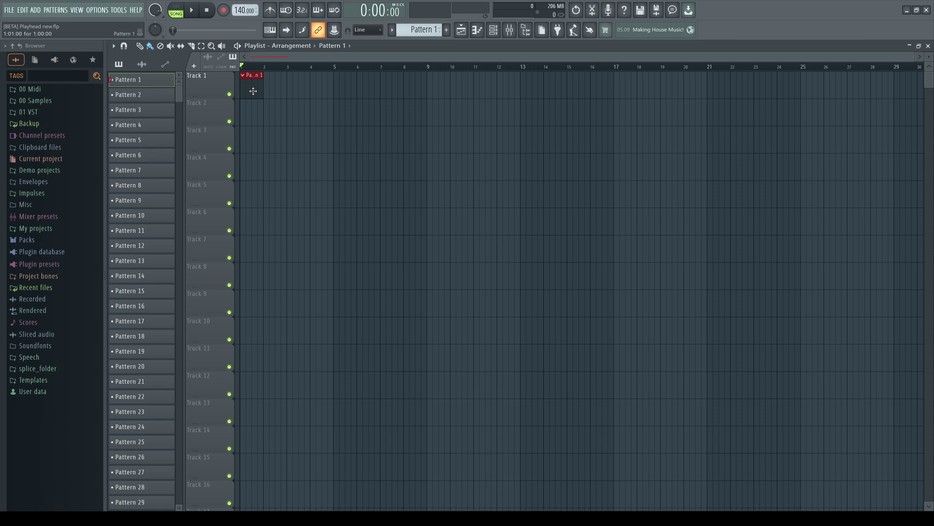
Copy the Pattern 1 clip and paste it at the playhead at bars 9, 17 and 21.
key("ctrl+c")
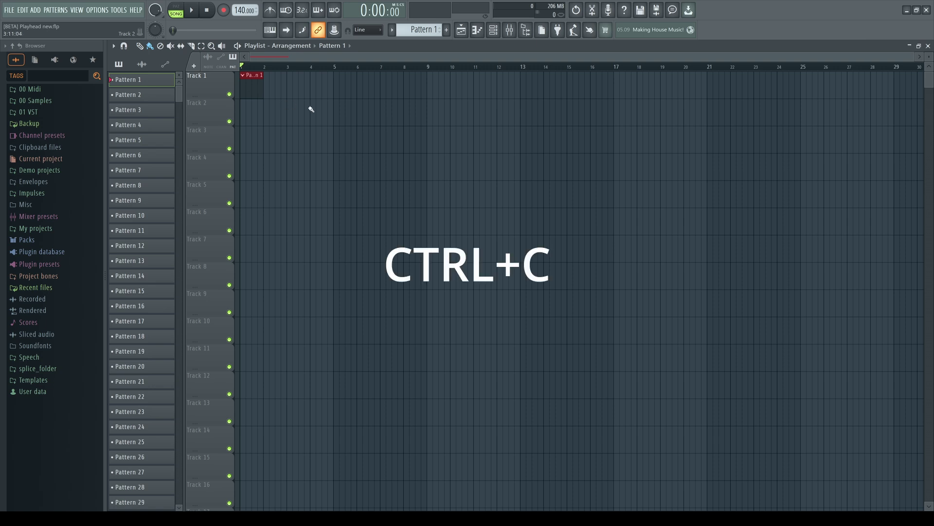
left_click(439, 67)
key("ctrl+v")
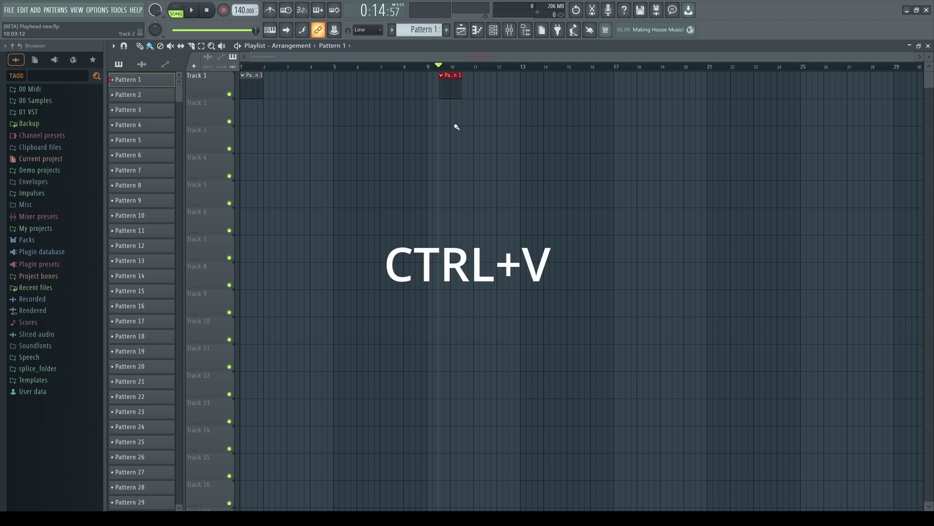
left_click(614, 67)
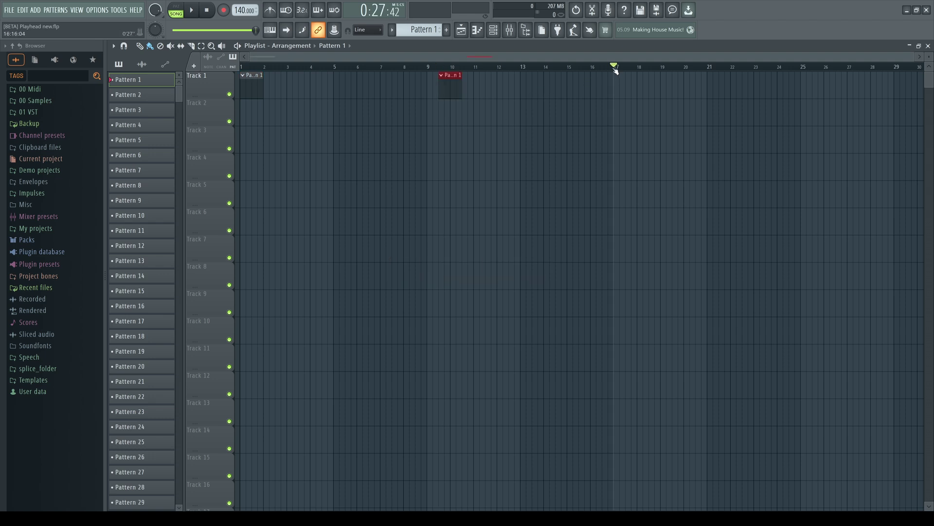
key("ctrl+v")
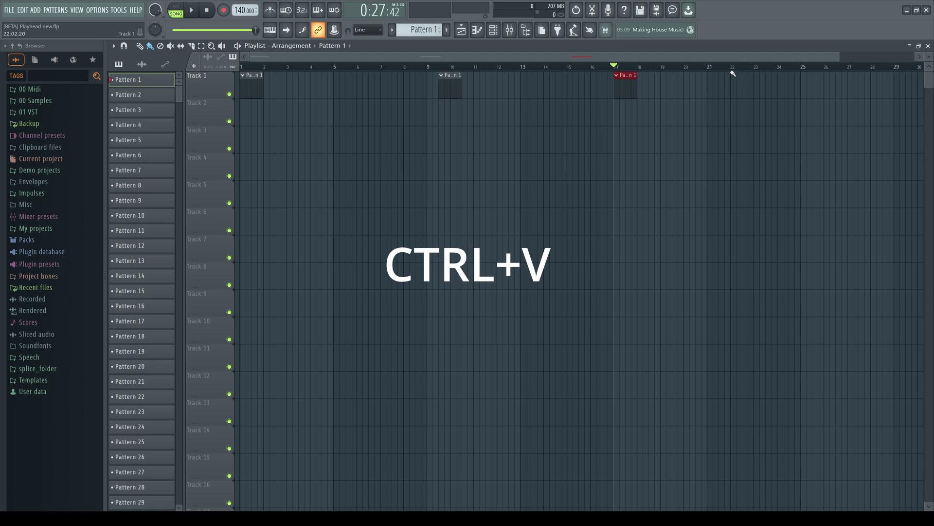
left_click(713, 68)
key("ctrl+v")
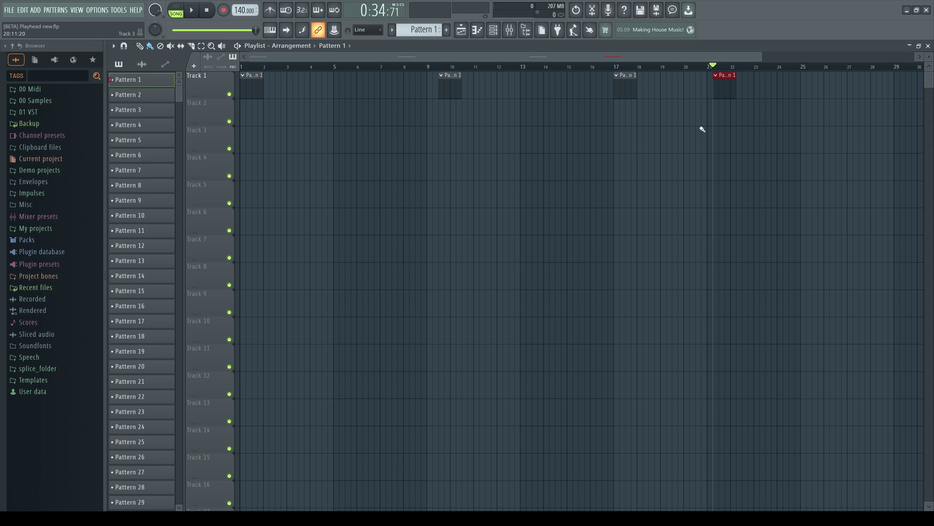
In the Sampler piano roll in pattern mode, add a C5 note at bar 1 and copy it.
key("F7")
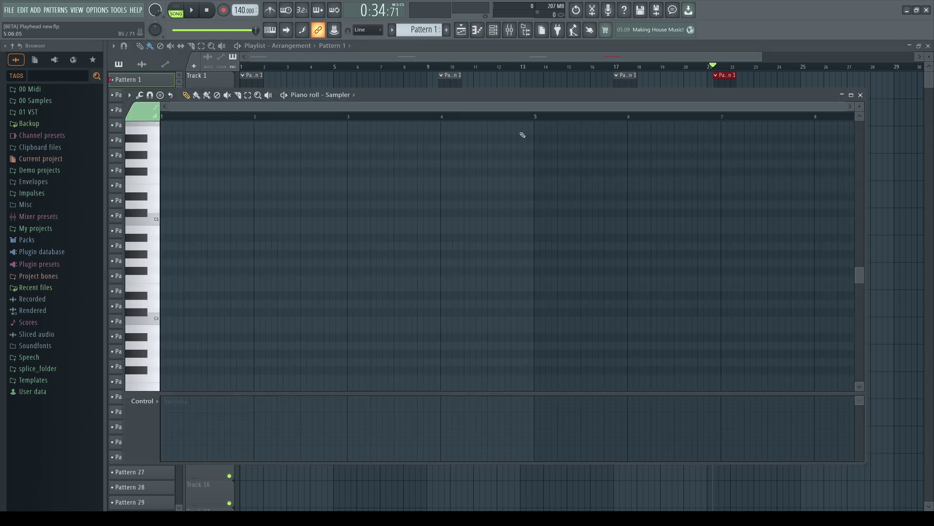
left_click(176, 8)
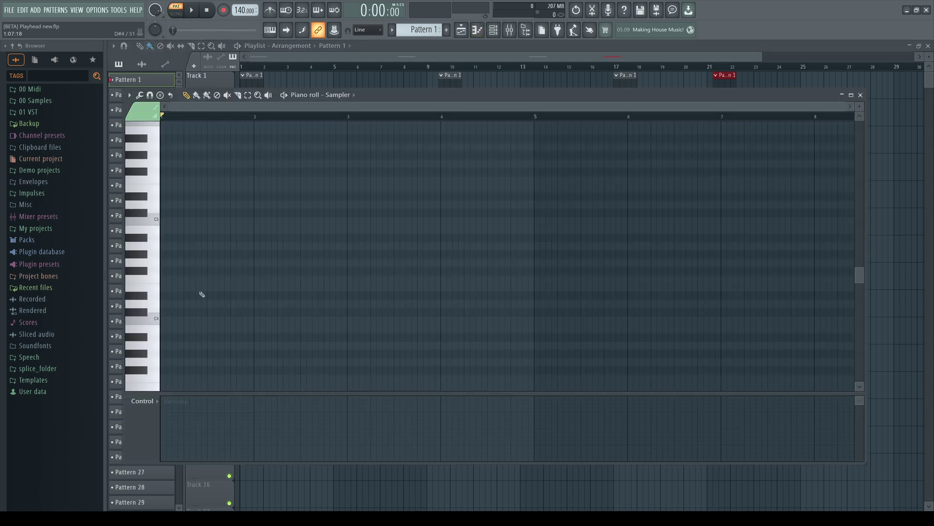
left_click(166, 220)
key("ctrl+a")
key("ctrl+c")
Paste the C5 note at the playhead near bars 2.75, 4 and 4.7.
left_click(326, 119)
key("ctrl+v")
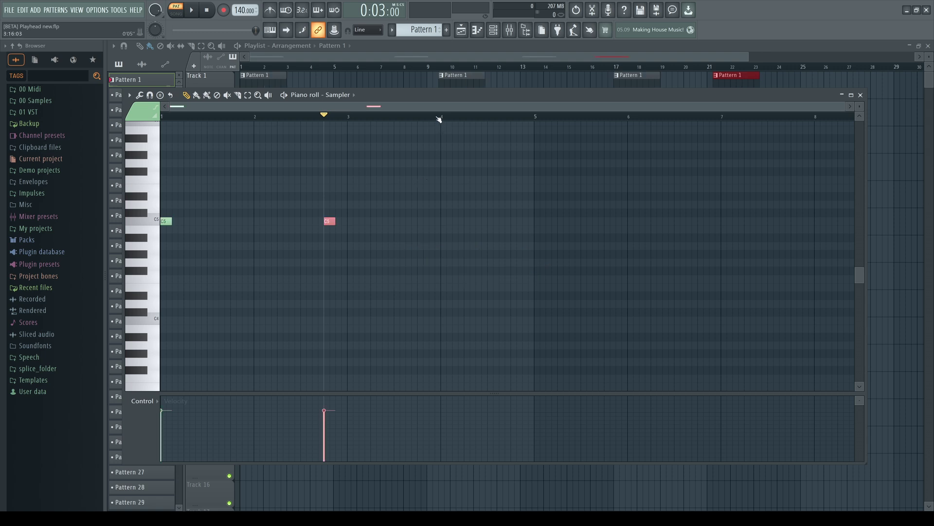
left_click(437, 119)
key("ctrl+v")
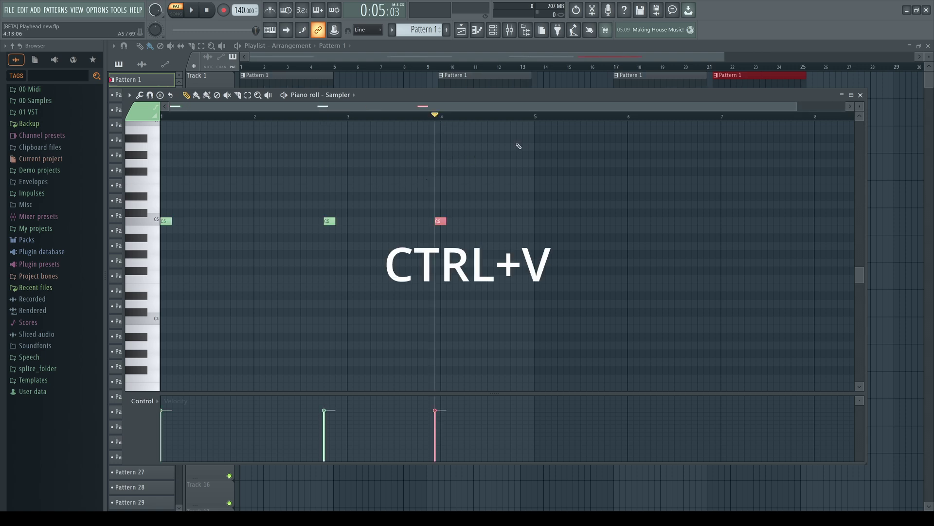
left_click(499, 118)
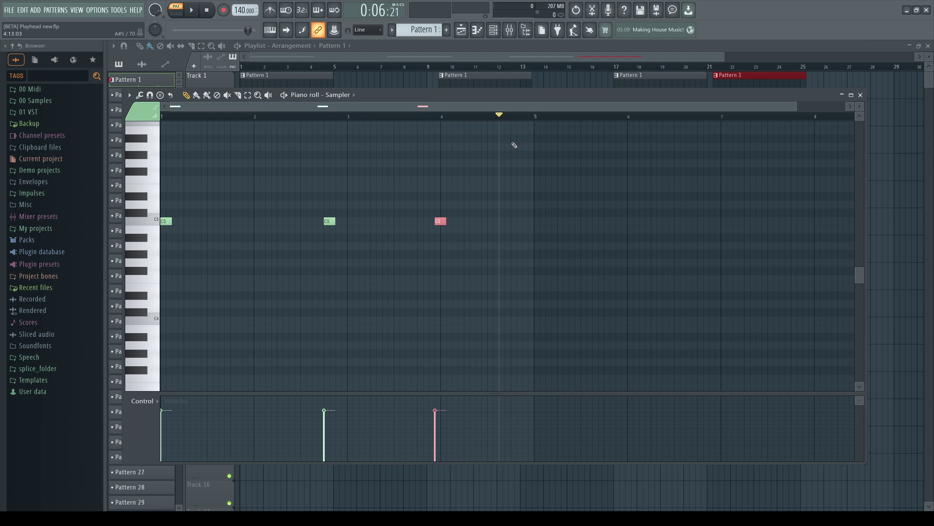
key("ctrl+v")
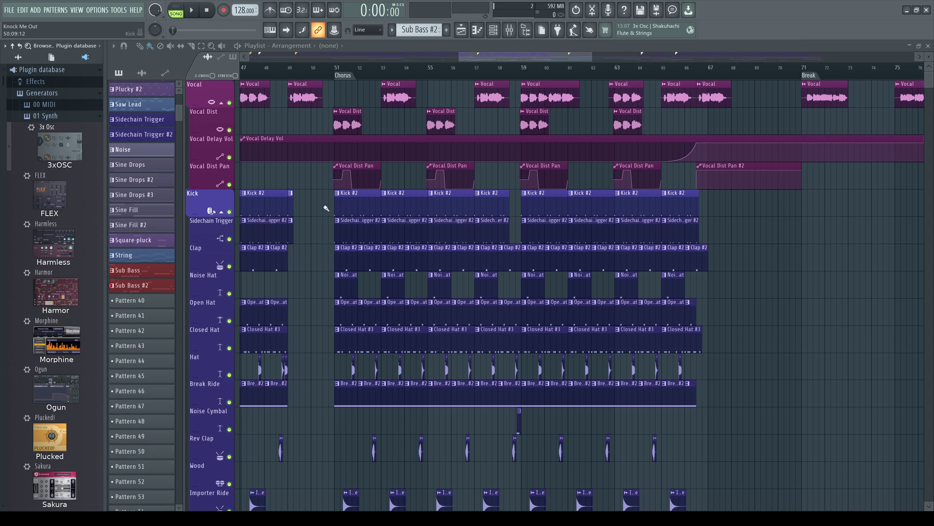
Insert an empty track above Kick and load 3xOSC as a new channel and pattern.
right_click(203, 202)
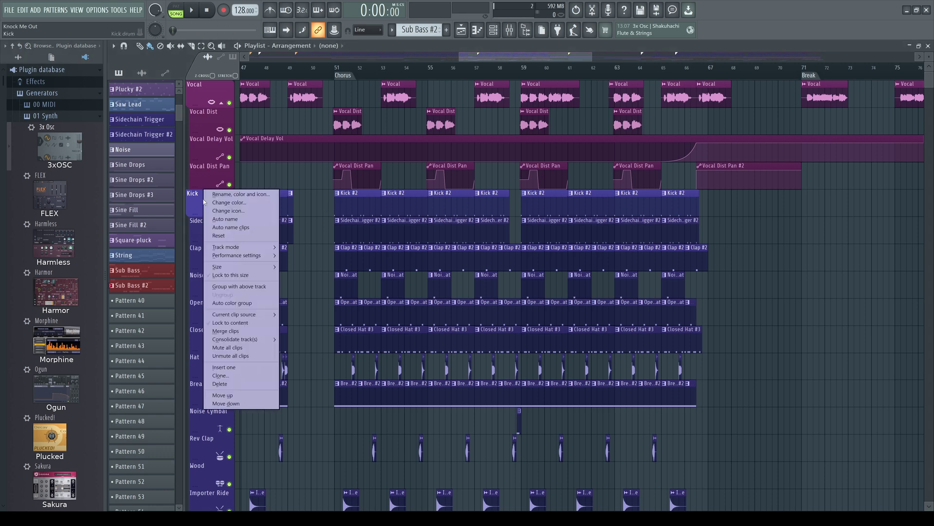
left_click(232, 370)
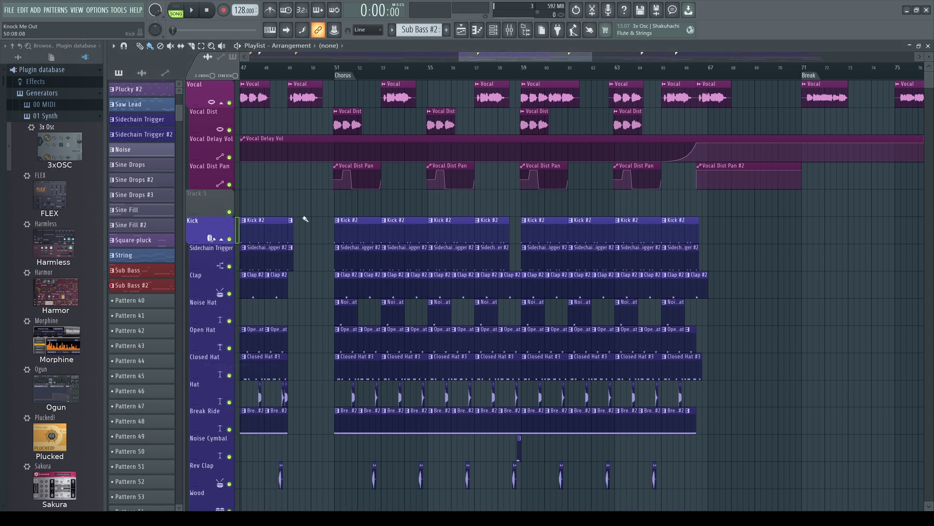
left_click_drag(68, 153, 224, 217)
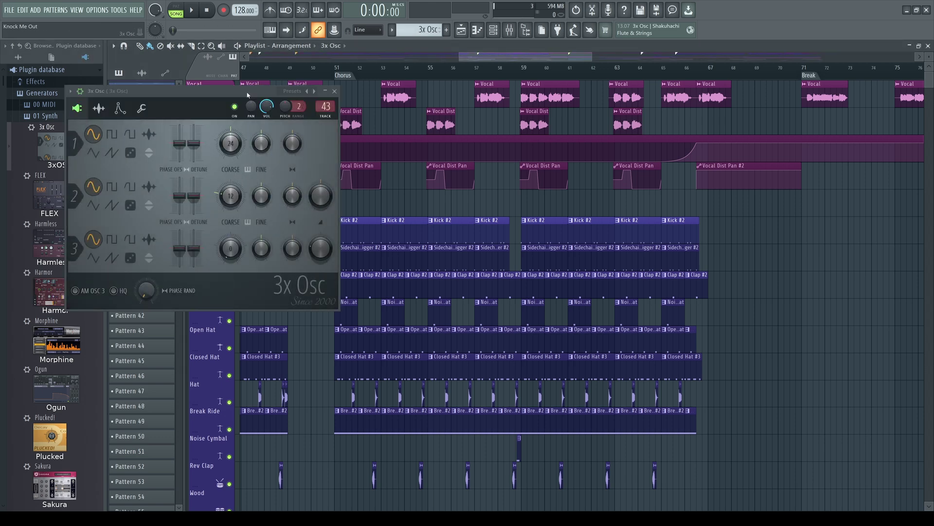
left_click_drag(247, 92, 484, 145)
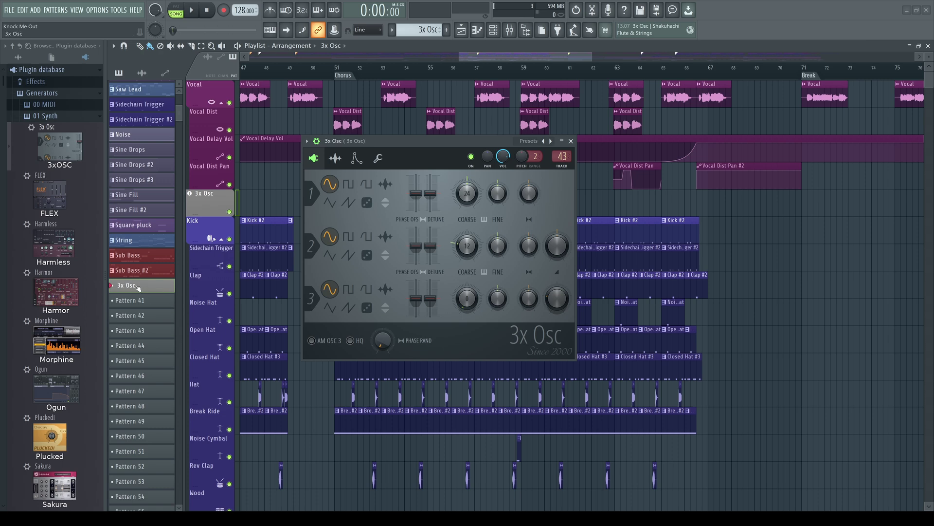
Close the 3x Osc window and paint a 3x Osc clip at bar 1.
left_click(571, 141)
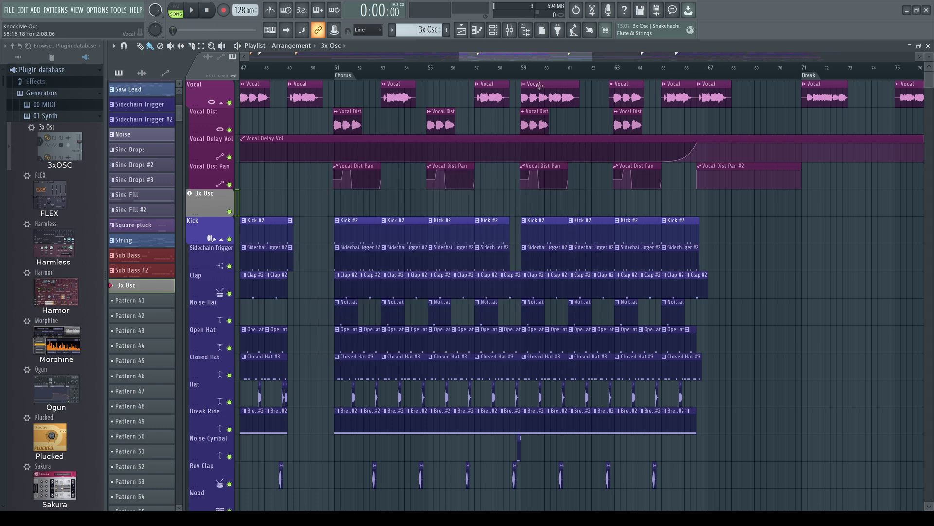
left_click_drag(537, 59, 320, 71)
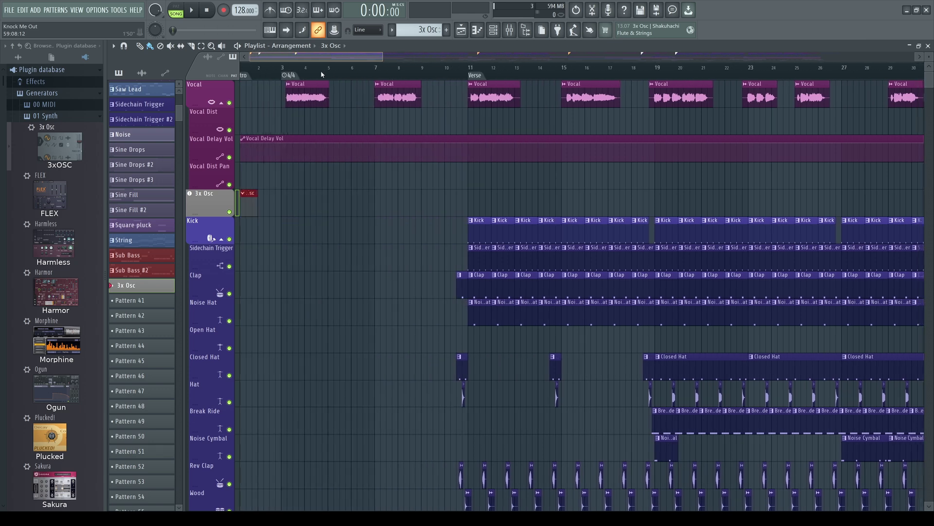
left_click(252, 193)
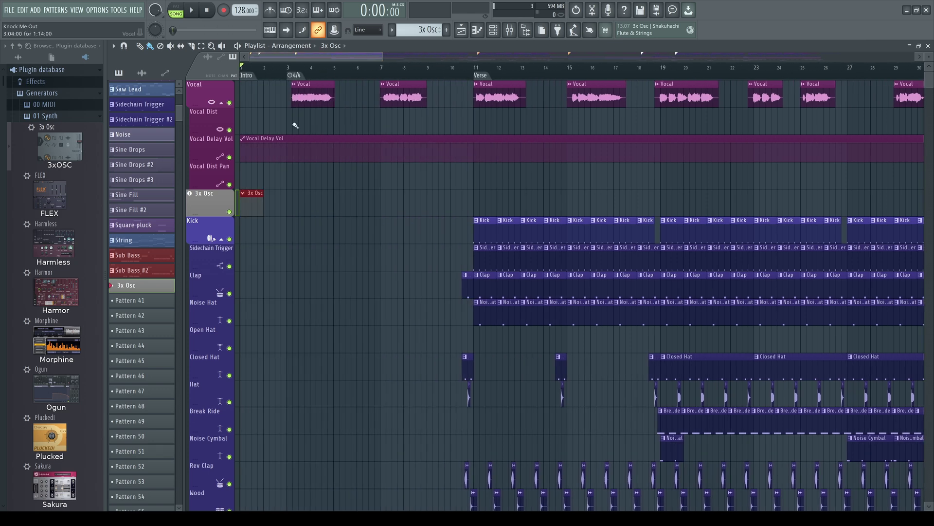
Delete the bar 1 3x Osc clip and paint a new one at bar 51.
right_click(256, 201)
left_click_drag(305, 57, 491, 77)
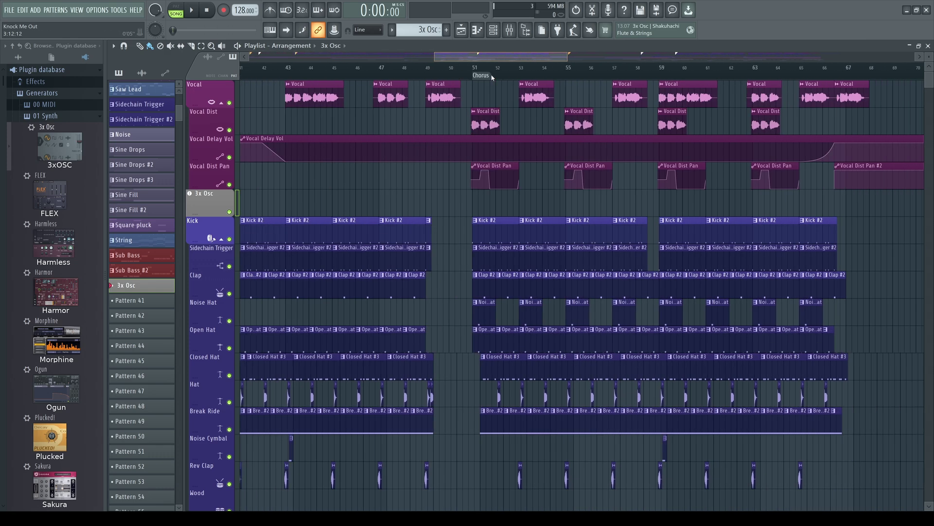
scroll(491, 77, "right", 3)
left_click(377, 203)
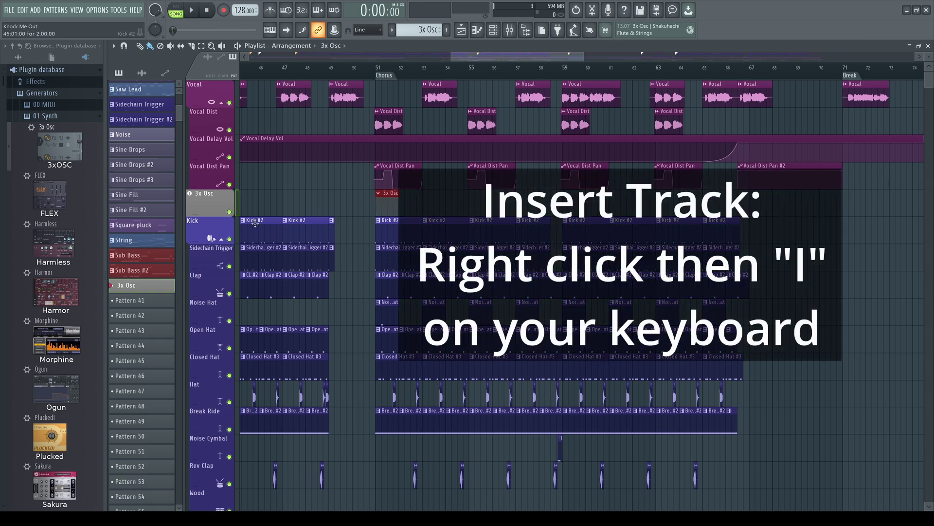
Insert a track above Kick and drop DL Breaker onto it as an audio track.
right_click(212, 233)
key("i")
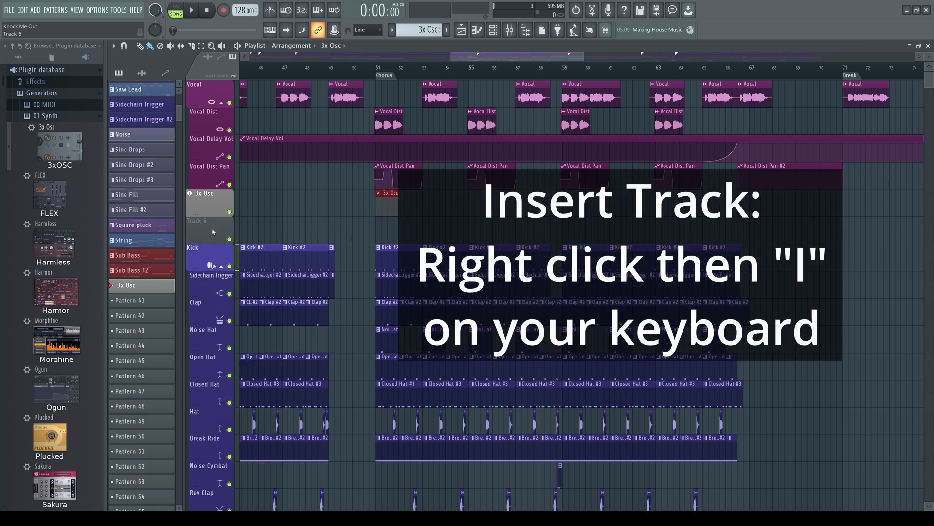
left_click(18, 58)
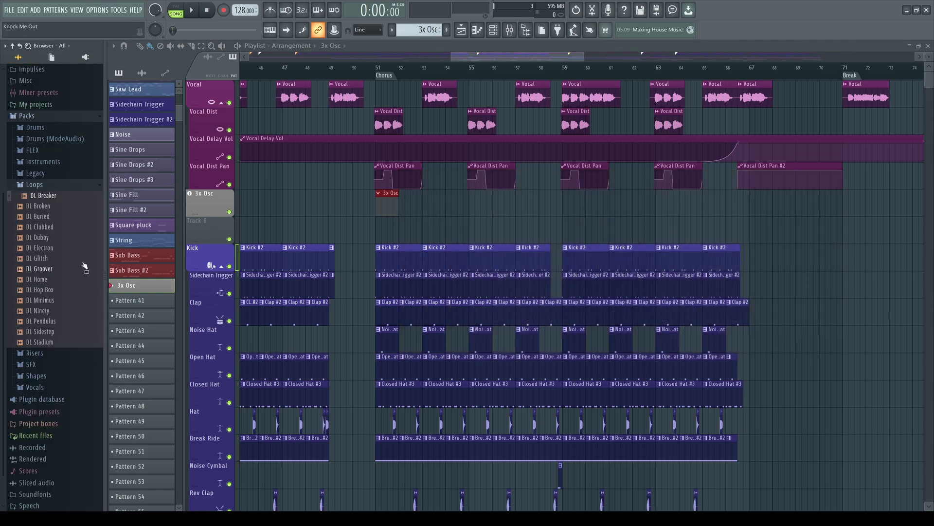
left_click_drag(46, 194, 225, 236)
left_click(454, 287)
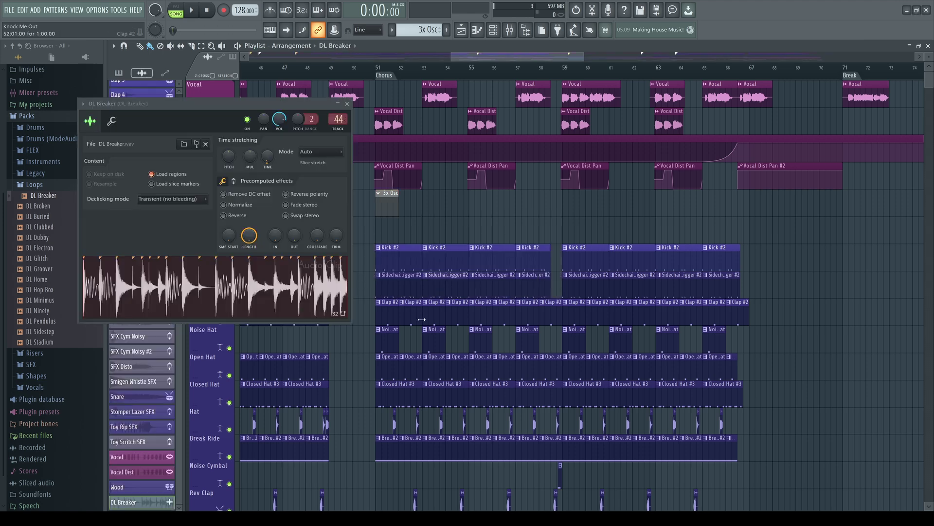
left_click(347, 105)
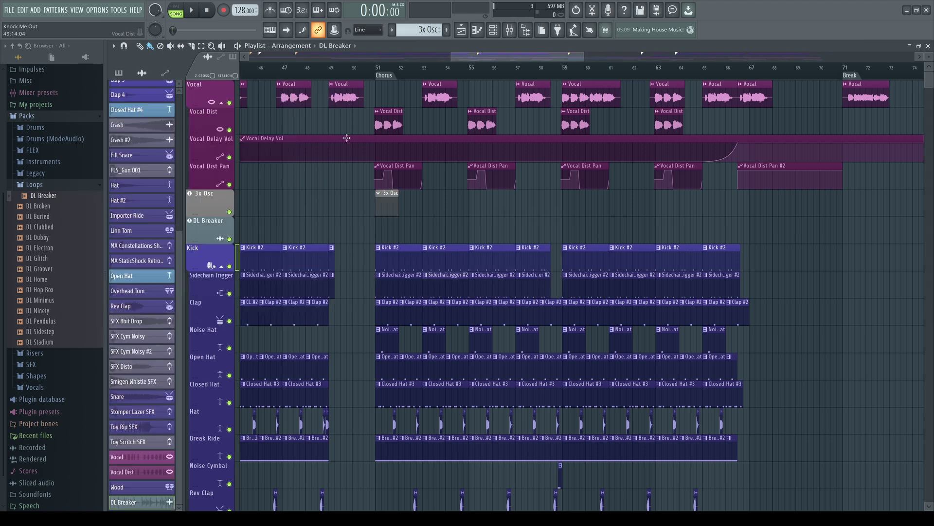
Paint a DL Breaker clip at bar 51 on the new audio track.
left_click_drag(501, 56, 301, 56)
left_click(256, 237)
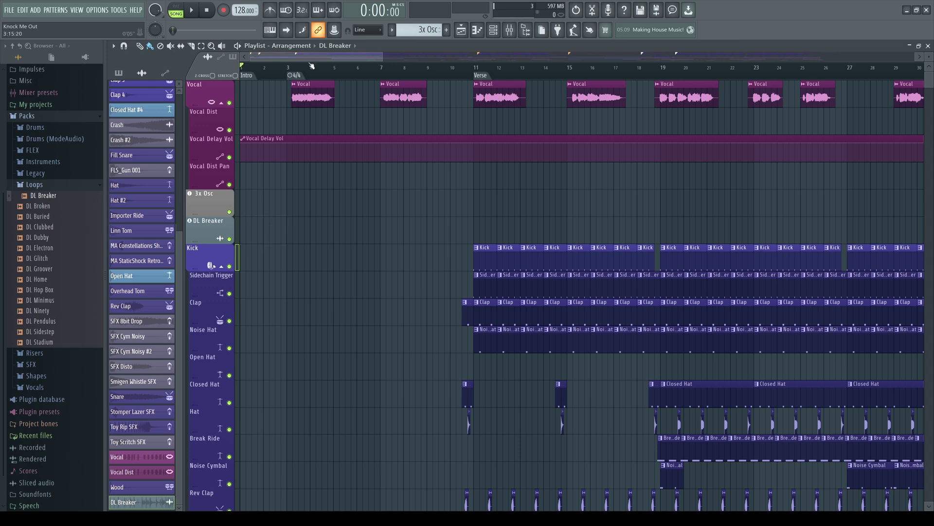
scroll(507, 102, "right", 10)
left_click(407, 233)
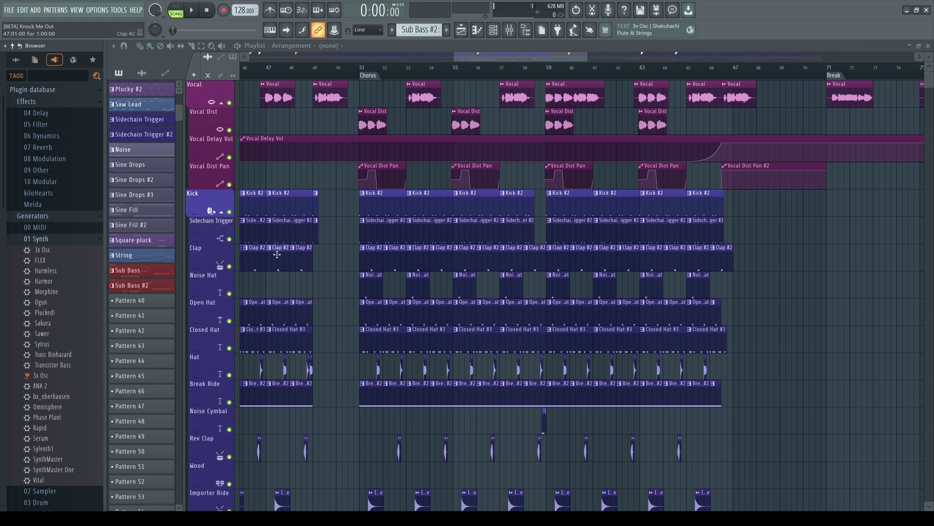
Insert an empty track above Kick and set the play position to bar 51.
right_click(212, 200)
left_click(254, 368)
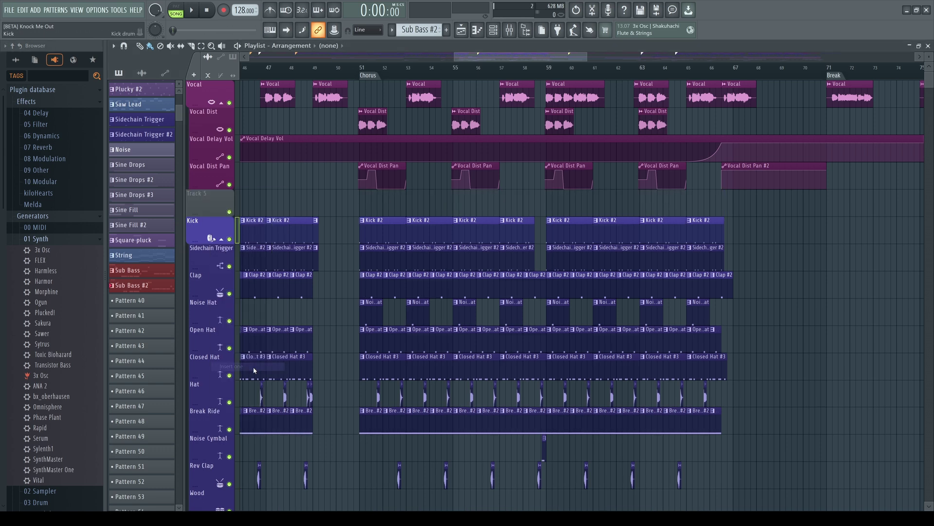
left_click(362, 71)
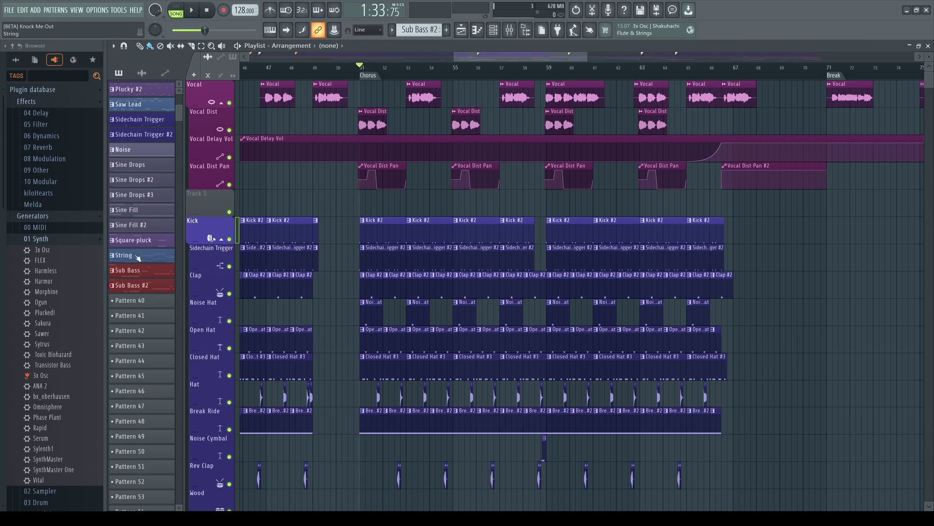
Drop 3x Osc into the playlist at bar 51, close its window, and insert another track above Kick.
left_click_drag(44, 250, 209, 200)
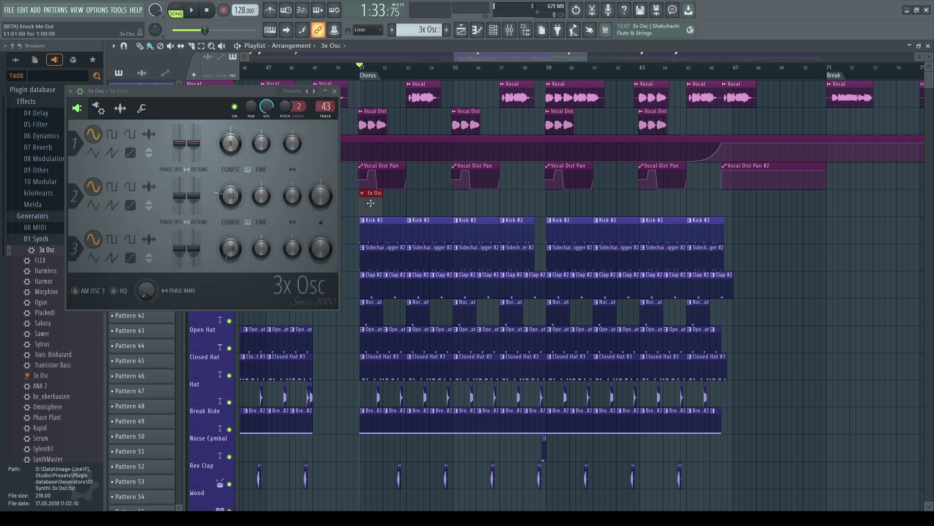
left_click(335, 91)
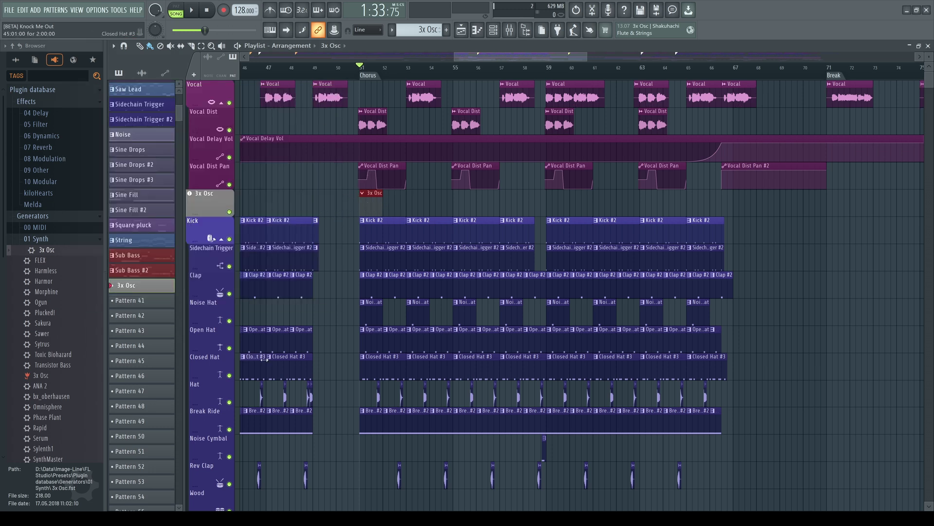
right_click(209, 226)
left_click(210, 229)
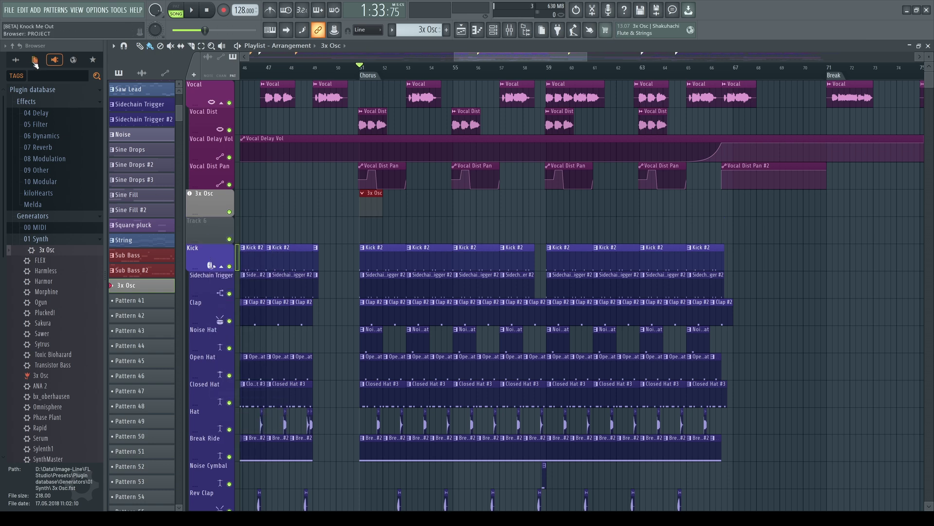
Drop the DL Breaker sample onto Track 6 as a clip just after bar 51.
left_click(16, 59)
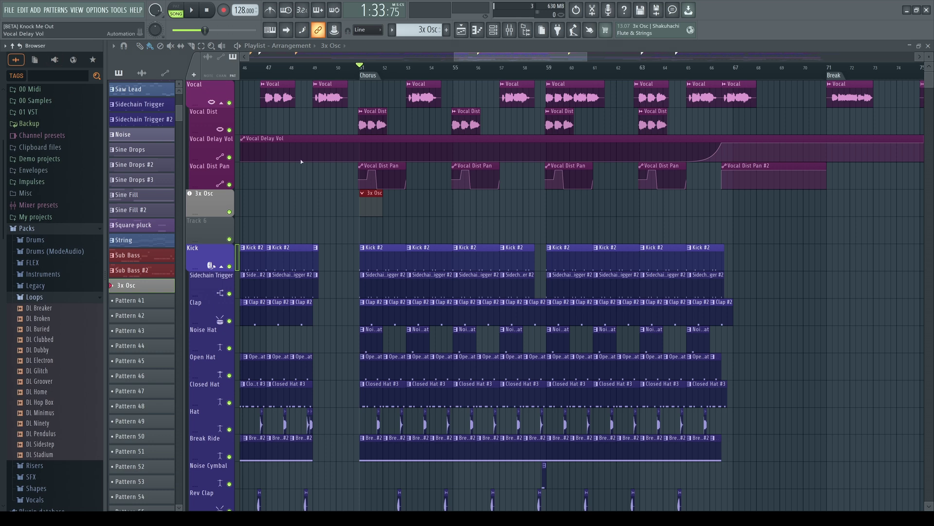
left_click(379, 70)
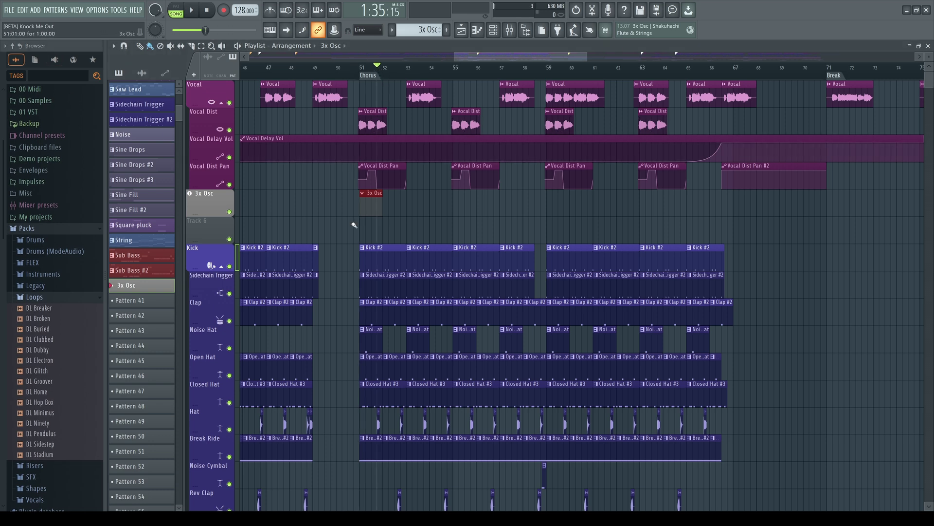
left_click_drag(47, 310, 208, 233)
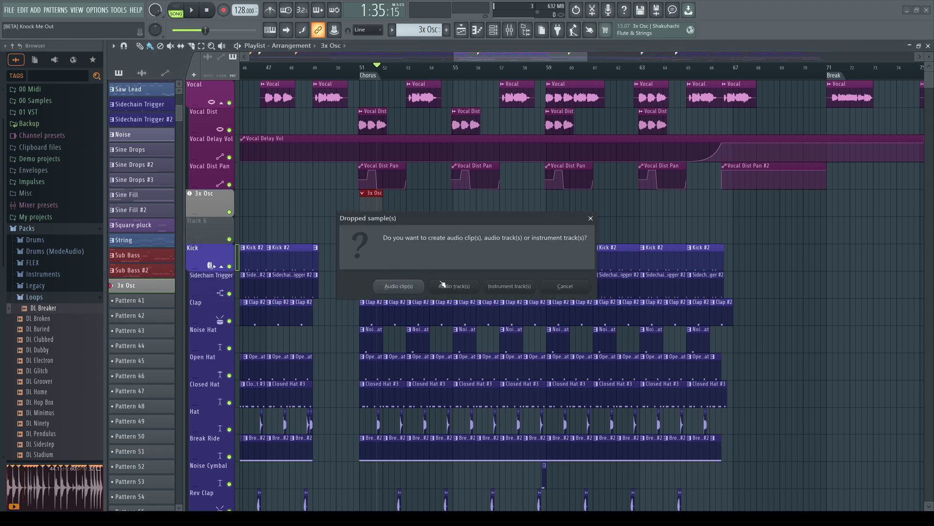
left_click(454, 287)
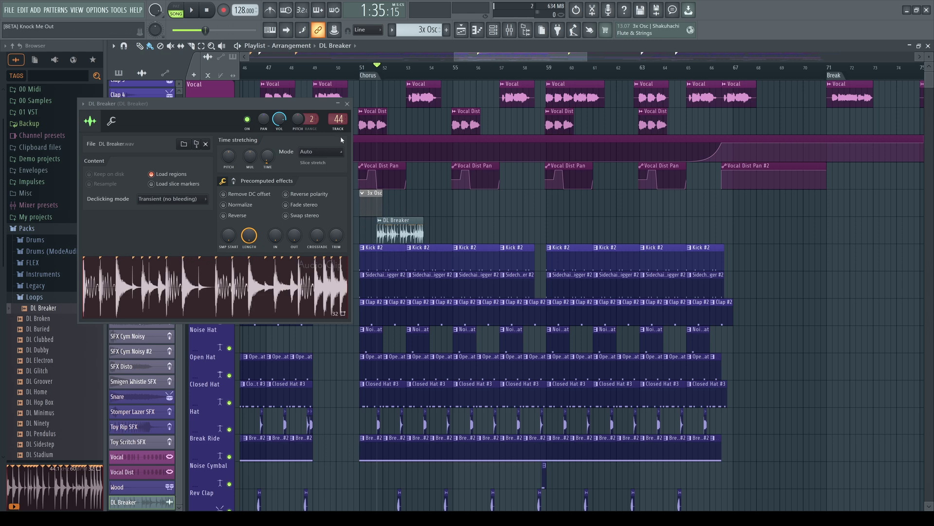
left_click(347, 103)
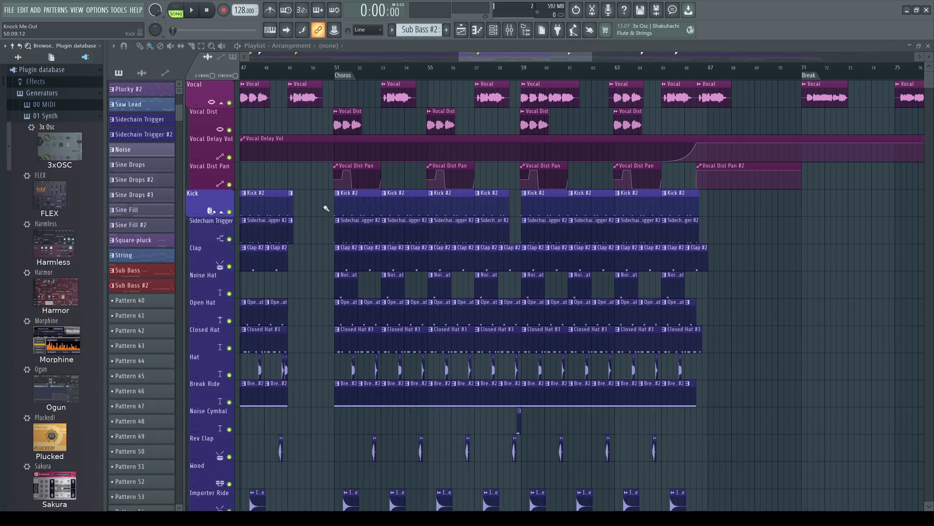
Insert an empty track above Kick and drop a 3x Osc instrument into the playlist.
right_click(204, 201)
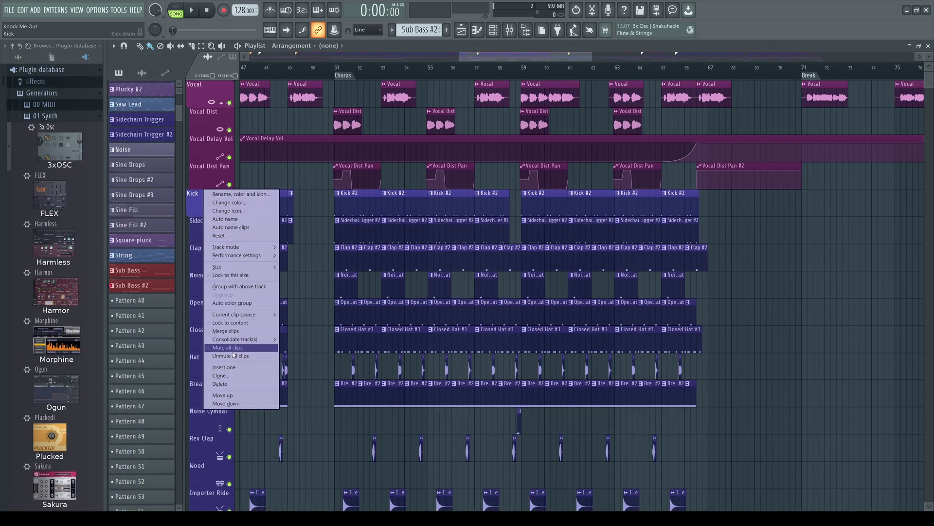
left_click(239, 362)
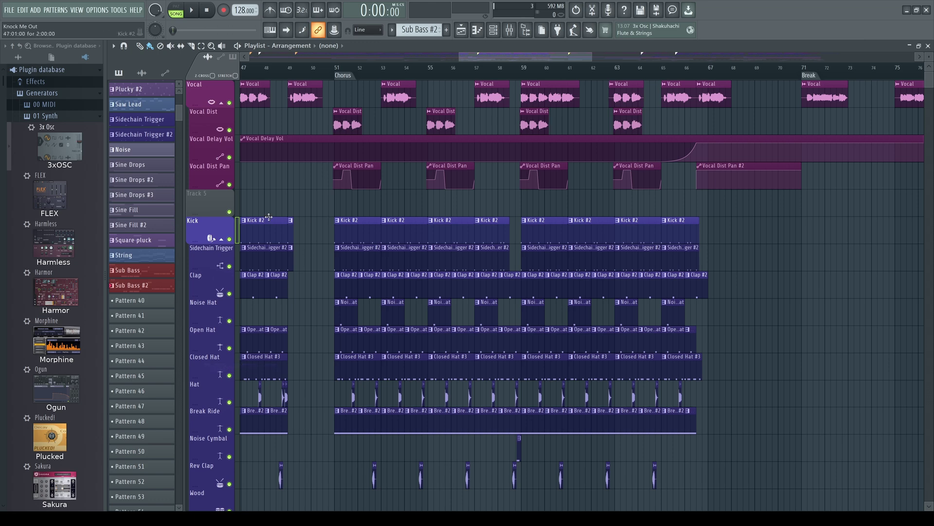
left_click_drag(69, 154, 214, 212)
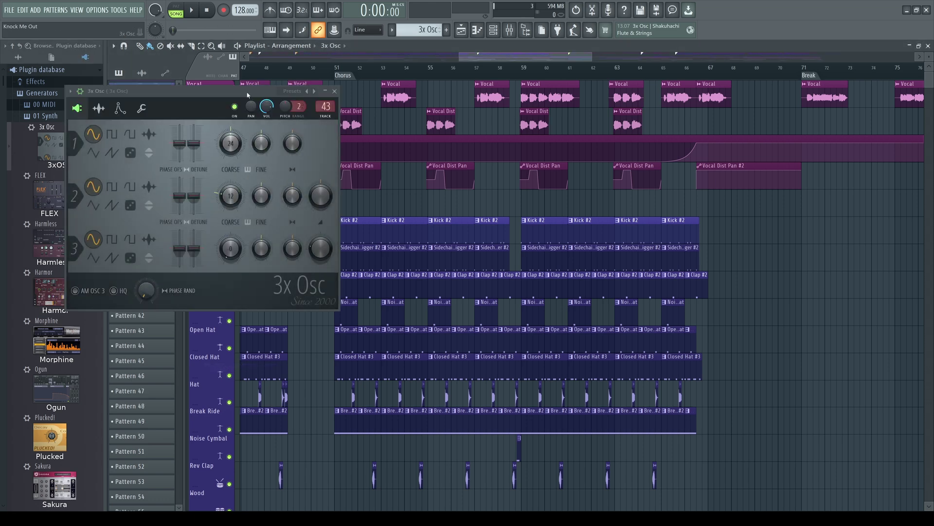
left_click_drag(249, 95, 484, 145)
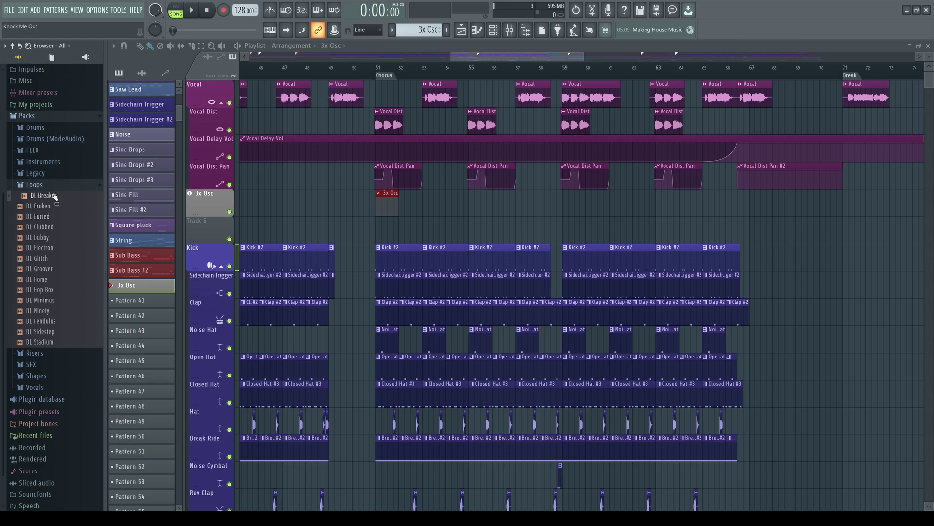
Add the DL Breaker sample to the playlist as an audio track.
left_click_drag(54, 197, 236, 238)
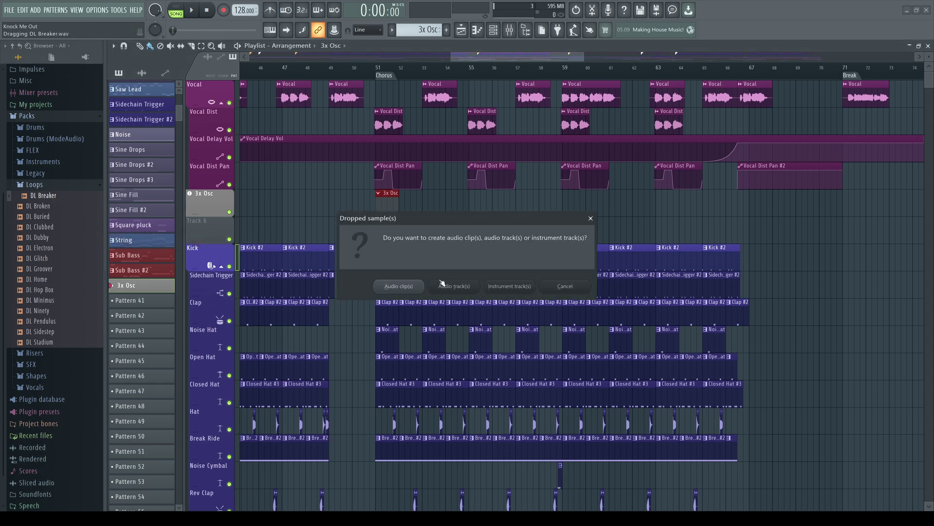
left_click(454, 286)
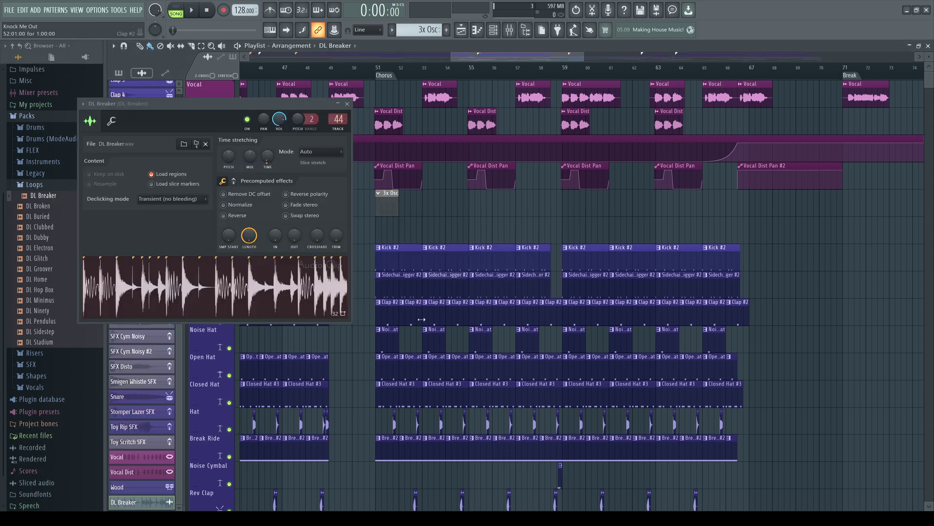
left_click(347, 104)
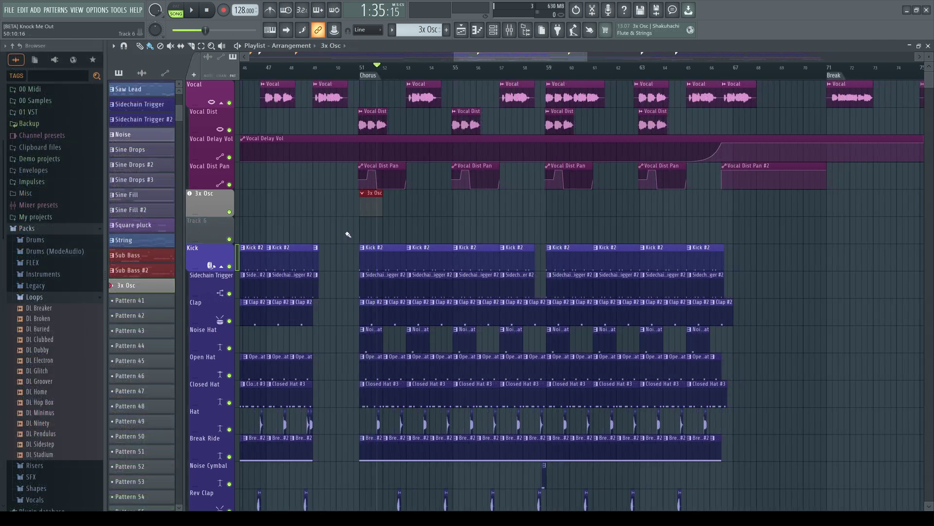
Drop the DL Breaker sample after the Chorus marker as an audio clip.
left_click_drag(53, 307, 204, 233)
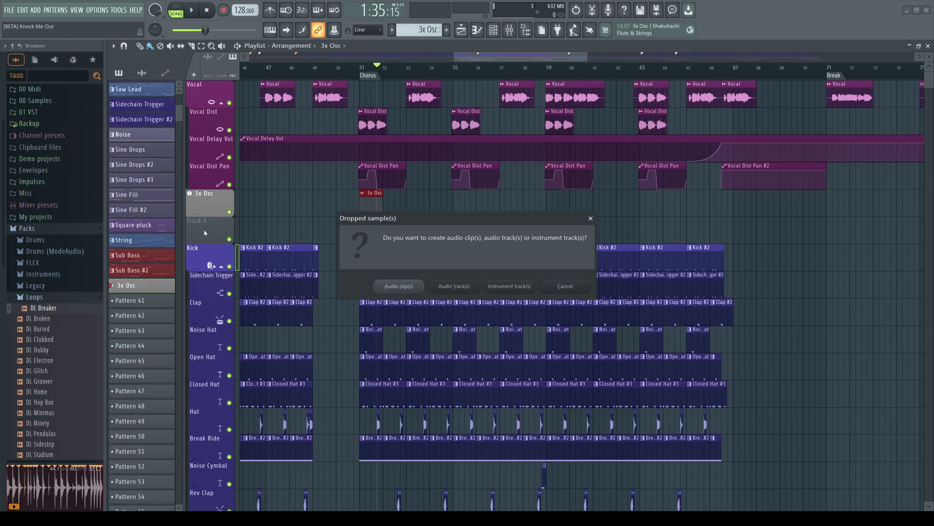
left_click(454, 287)
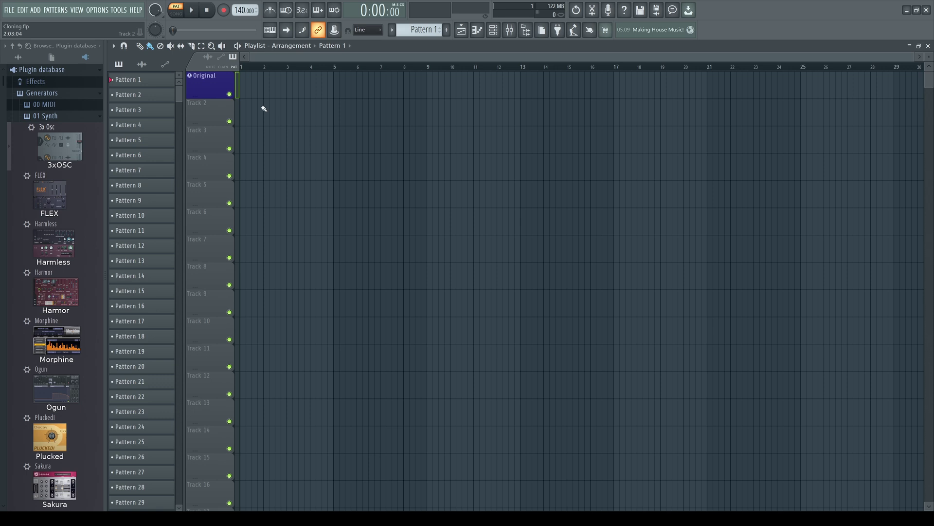
Clone the Original track with its contents, producing Original #2 below it.
right_click(217, 77)
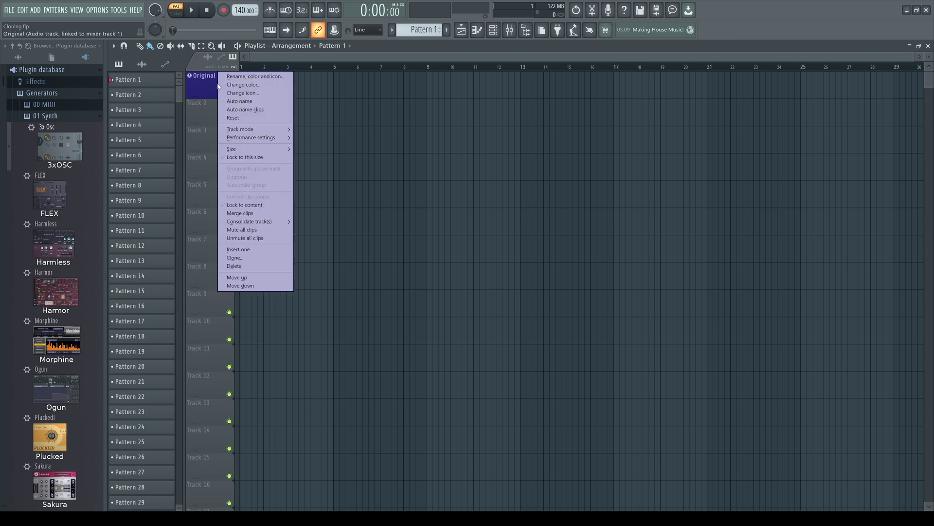
left_click(237, 257)
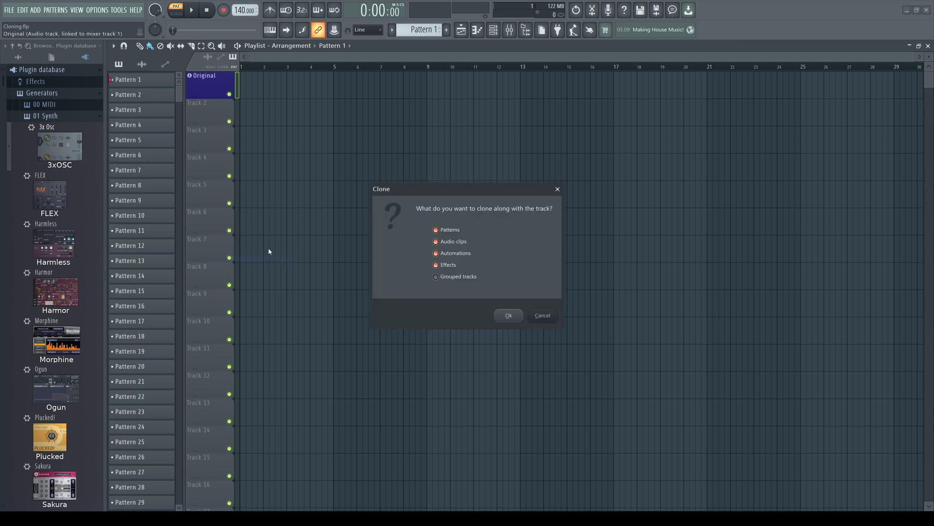
left_click(519, 319)
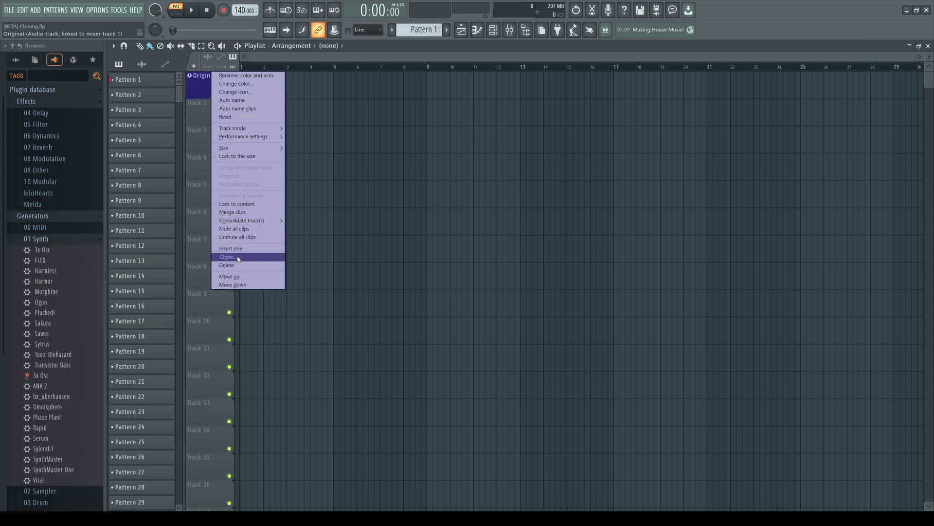
left_click(238, 258)
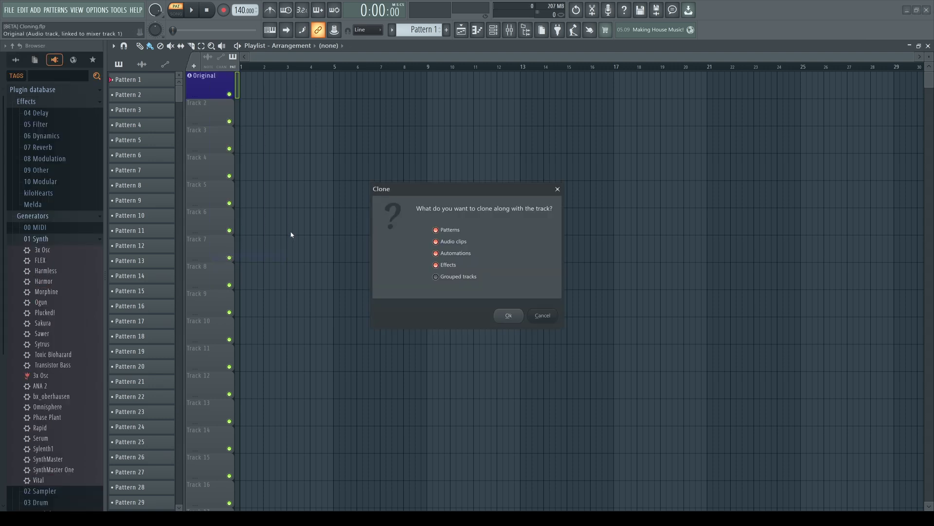
left_click(507, 315)
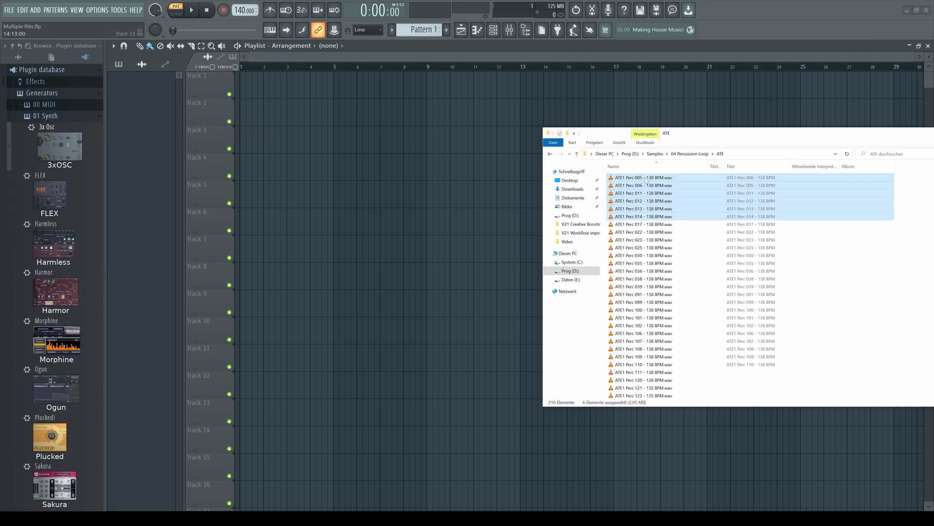
Drop seven ATE1 percussion samples, including Perc 017, end to end at bar 1 using Shift.
left_click_drag(646, 180, 242, 80)
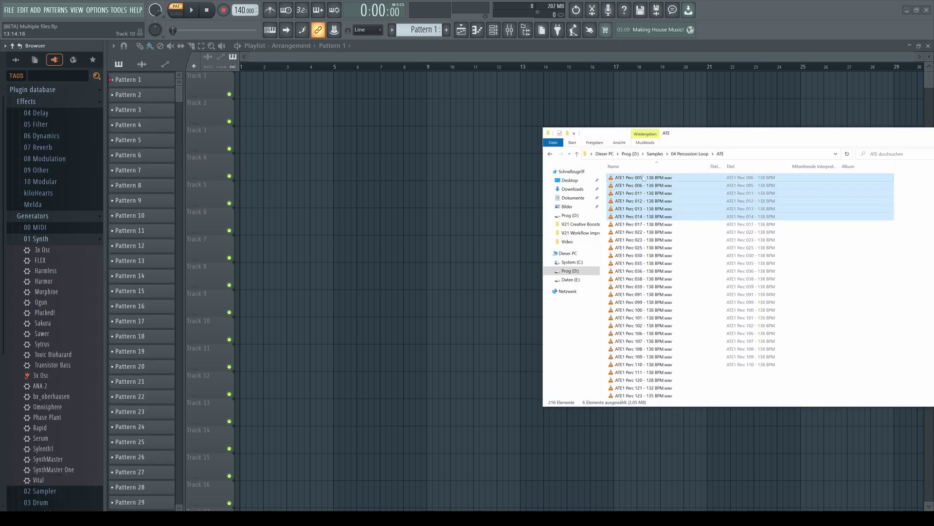
left_click_drag(643, 180, 240, 80)
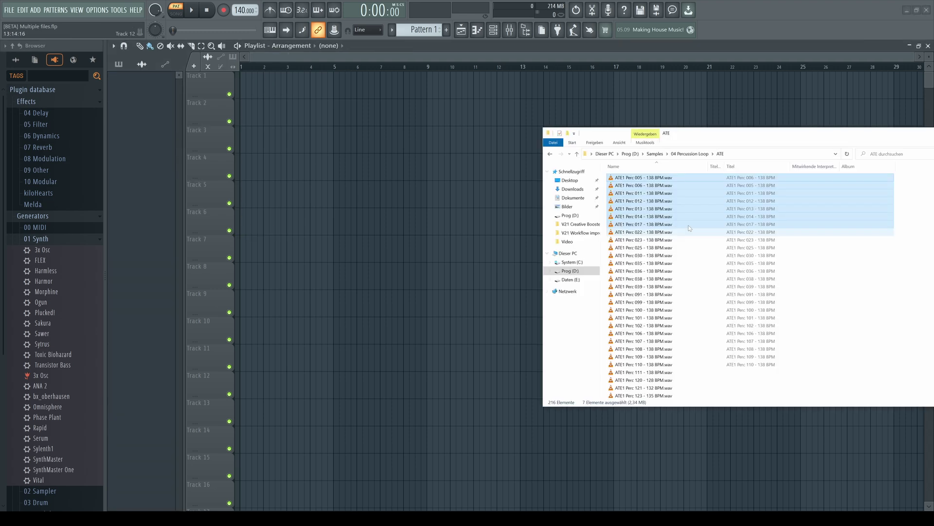
left_click(688, 225, "ctrl")
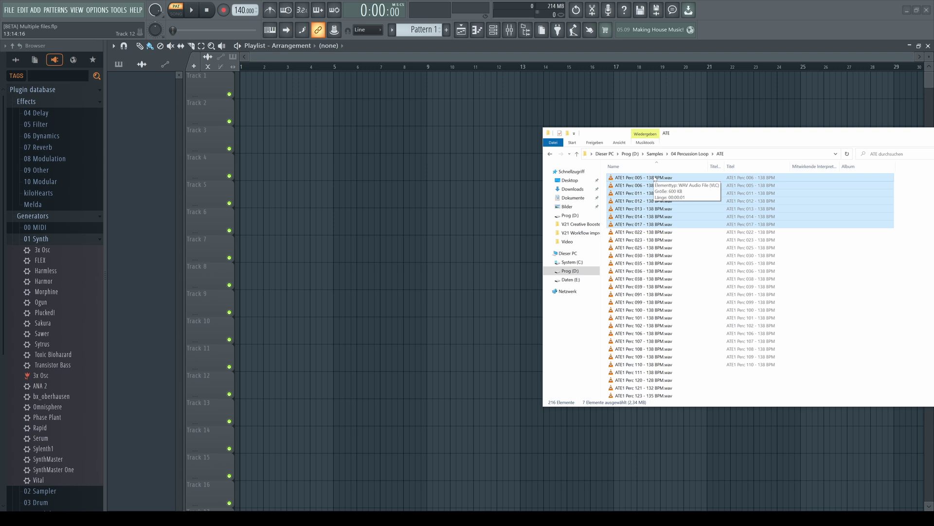
left_click_drag(654, 177, 242, 86)
key("shift")
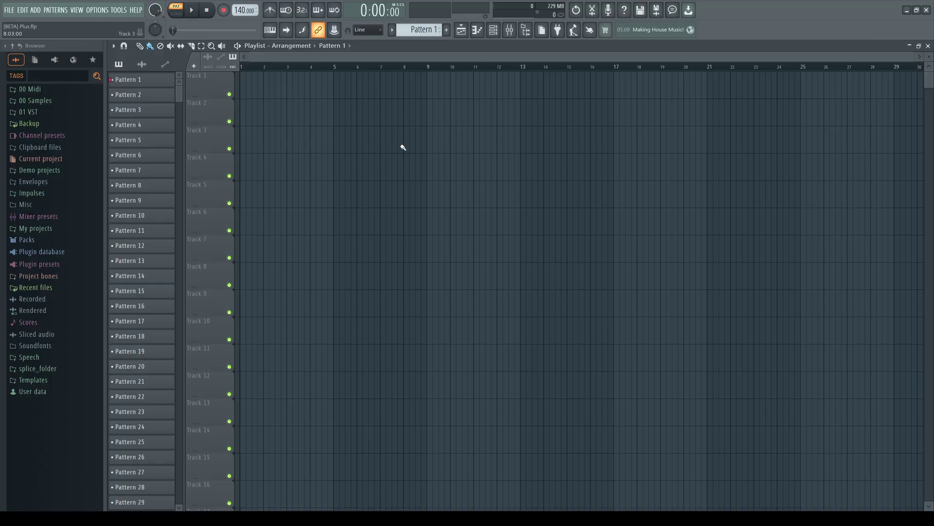
Switch Track 1's mode to a 3x Osc instrument track.
right_click(460, 198)
mouse_move(238, 128)
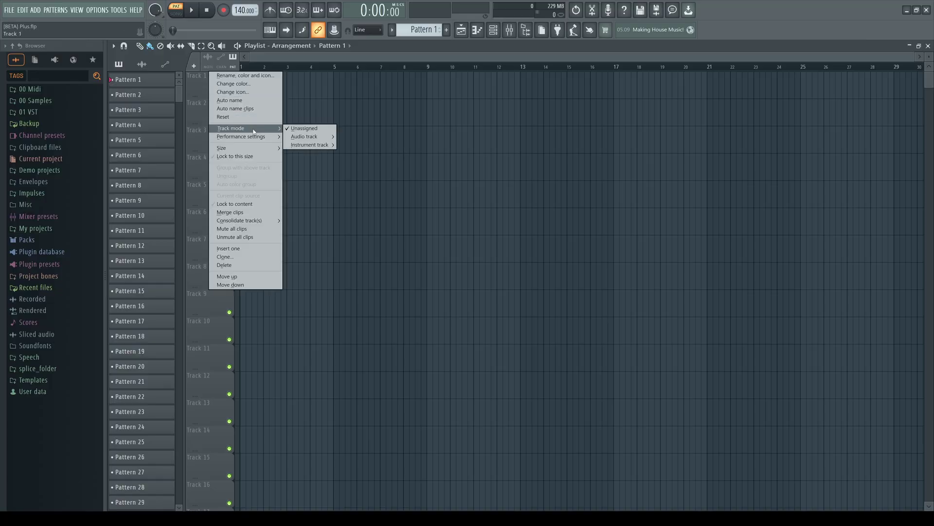
mouse_move(313, 146)
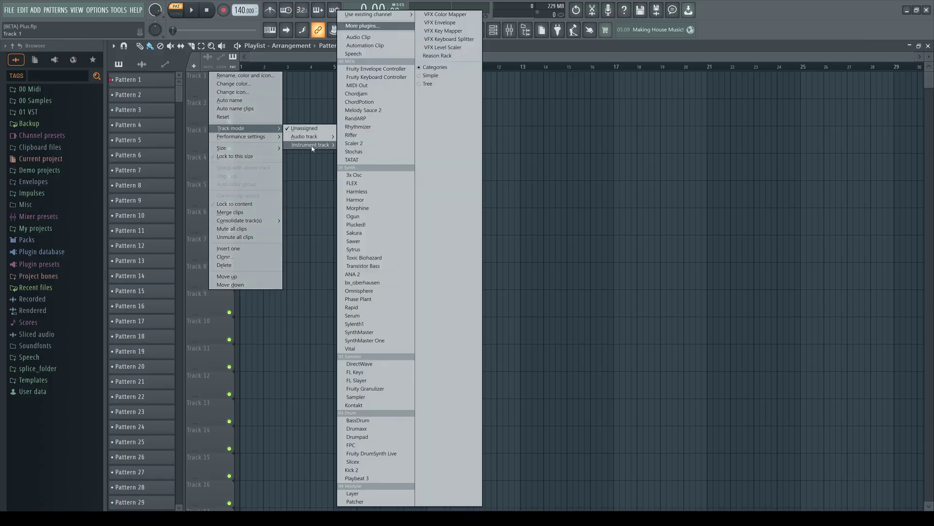
left_click(373, 177)
left_click(271, 28)
Switch Track 2's mode to an audio track routed to Insert 3.
right_click(208, 99)
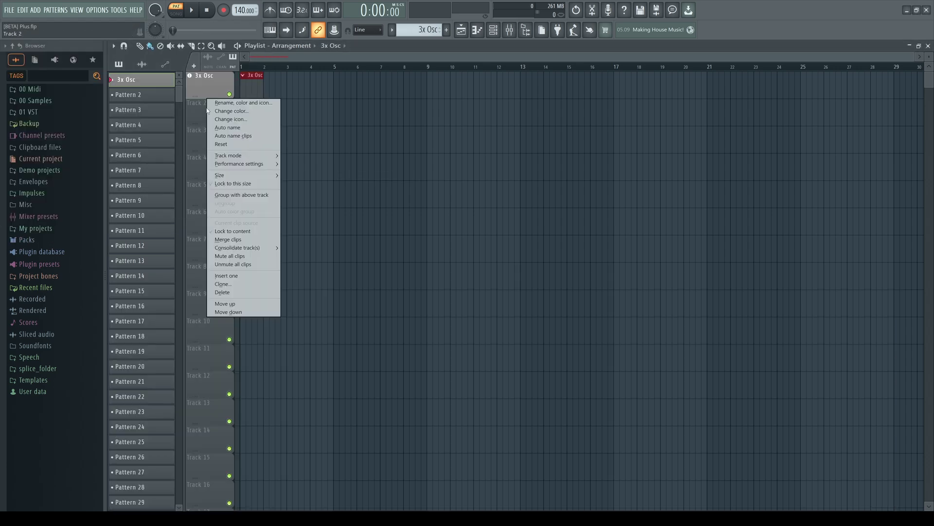
mouse_move(253, 157)
mouse_move(302, 164)
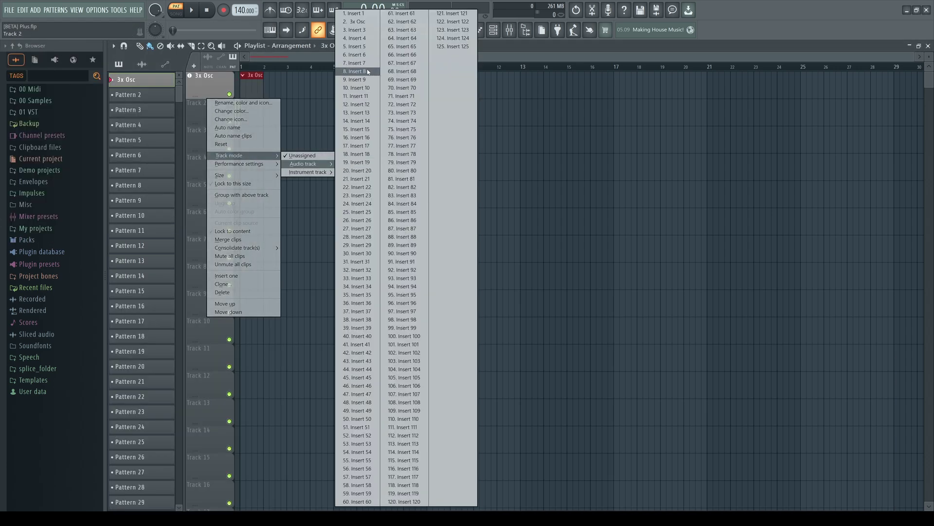
left_click(355, 34)
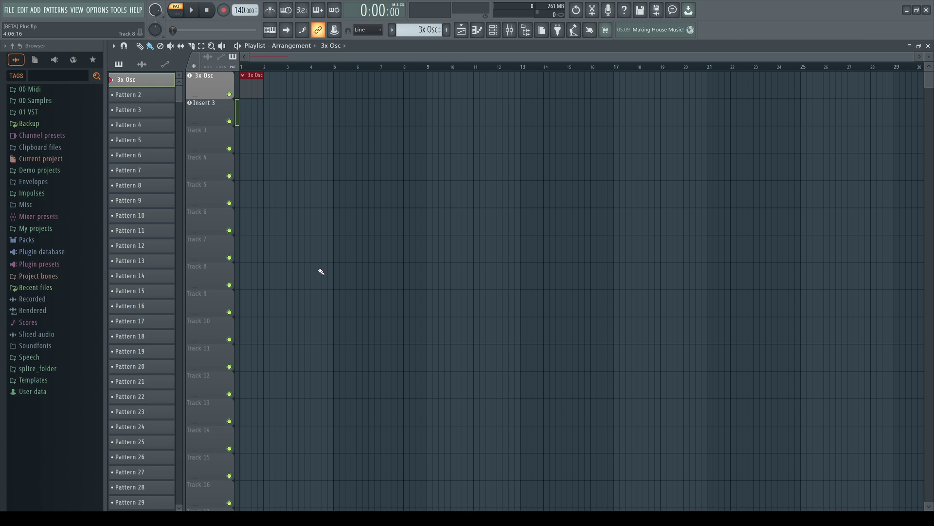
left_click(194, 66)
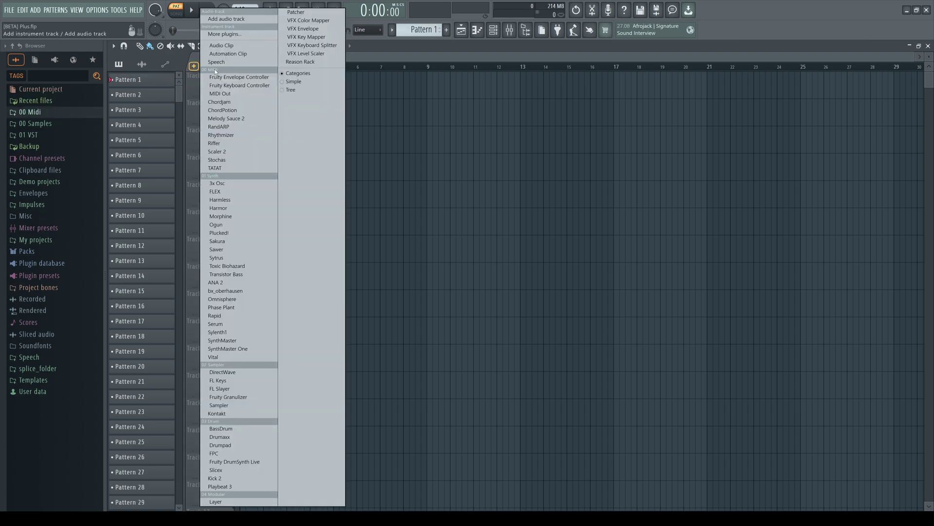
Add a 3x Osc instrument track, then check the channel rack's plugin list.
left_click(225, 184)
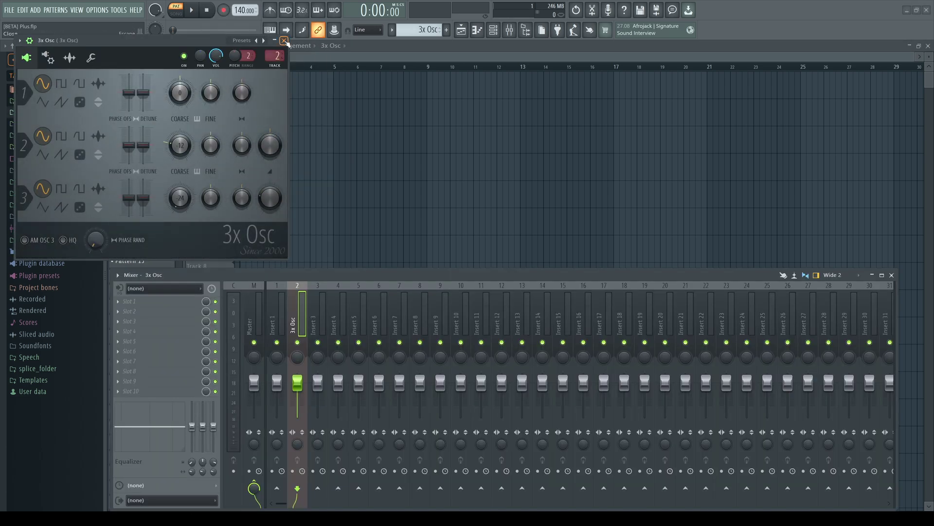
left_click(284, 40)
key("F9")
key("F6")
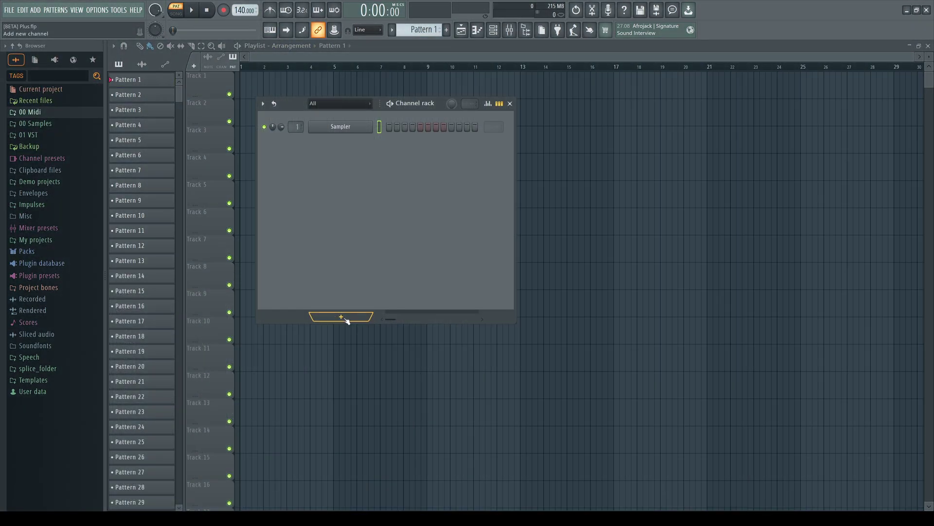
left_click(344, 319)
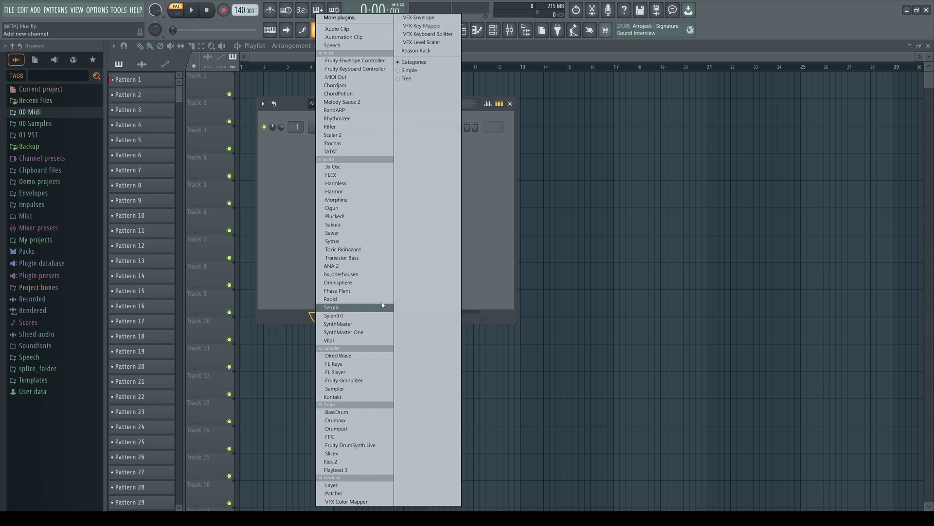
left_click(499, 261)
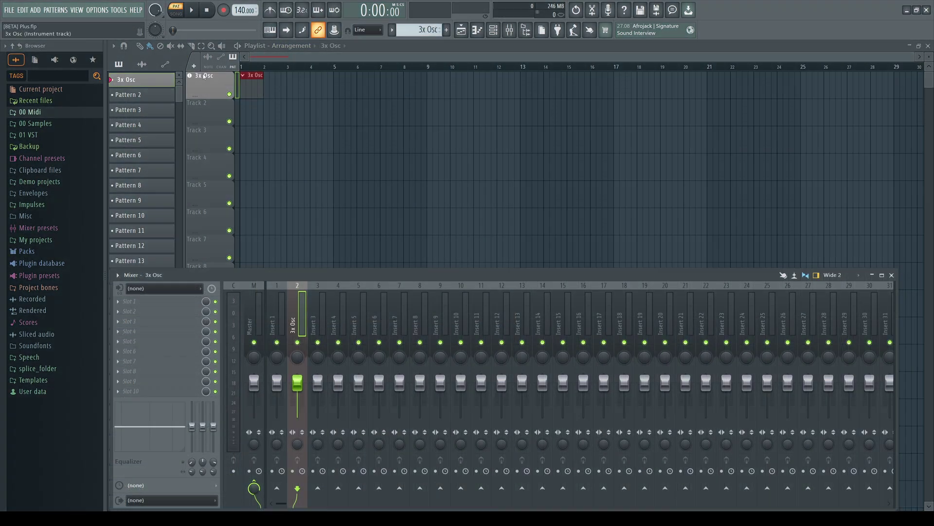
Add a Sampler instrument track and an Insert 4 audio track.
left_click(194, 66)
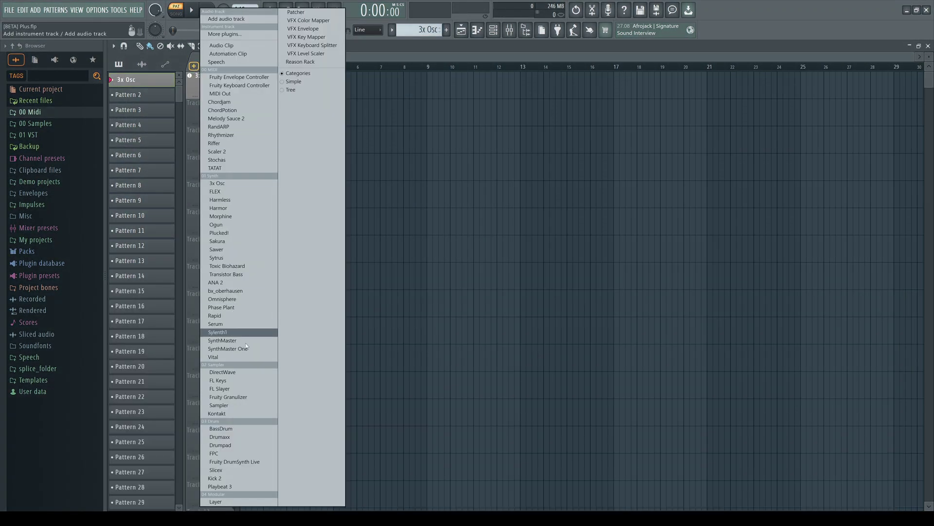
left_click(219, 405)
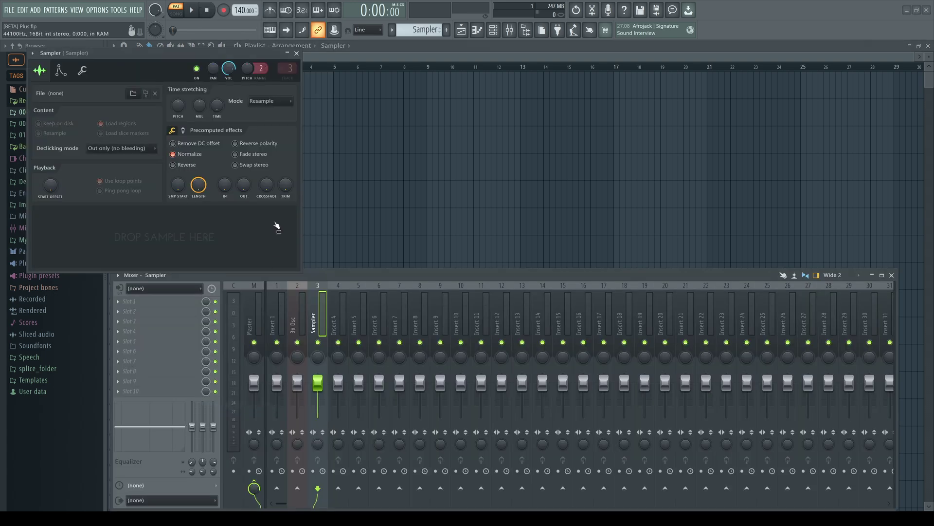
left_click(296, 54)
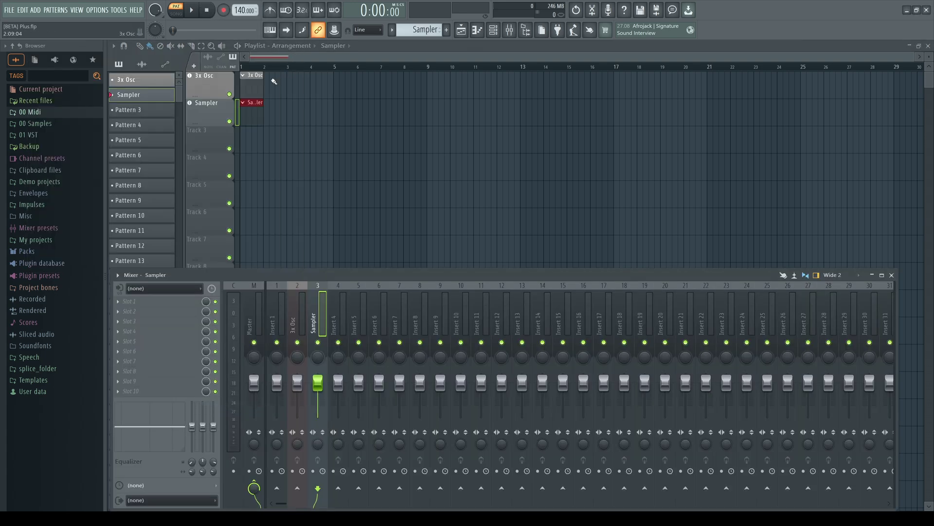
left_click(193, 66)
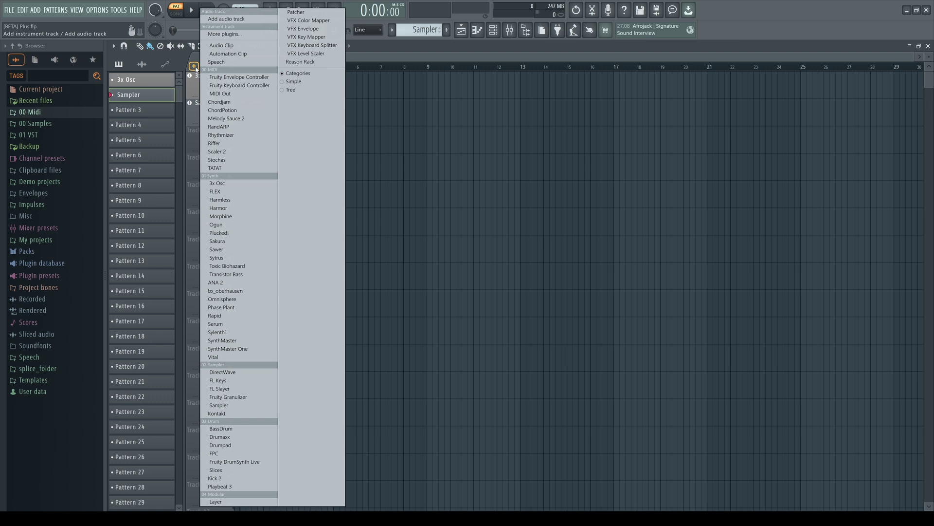
left_click(233, 21)
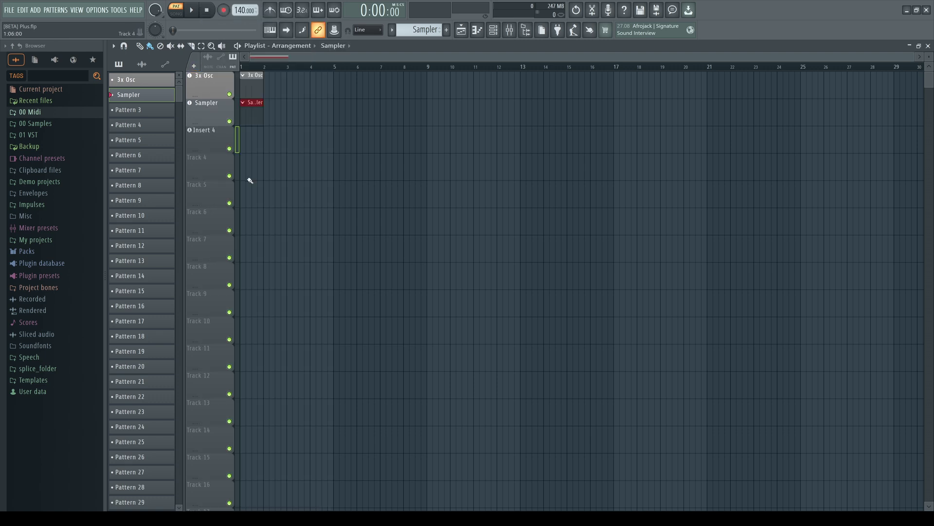
Add four empty audio tracks, Insert 5 through Insert 8, by right-clicking the + button.
right_click(197, 67)
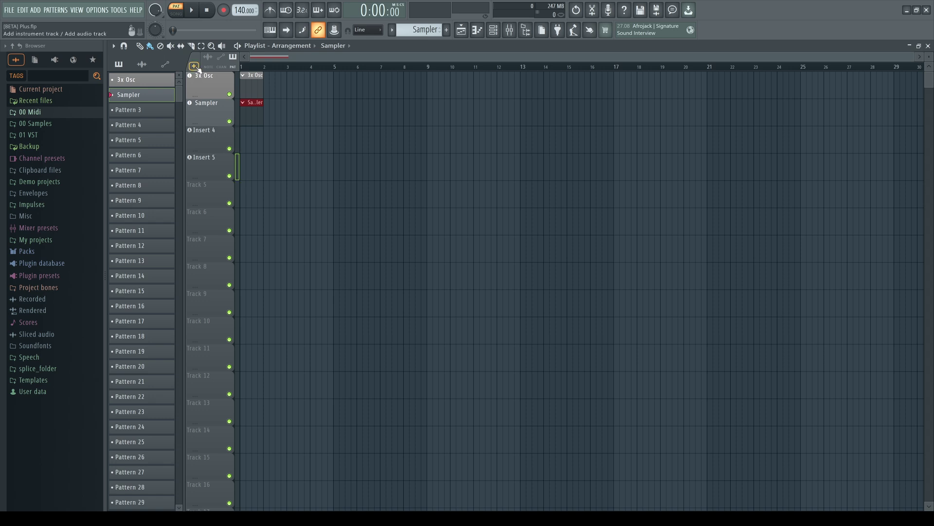
right_click(197, 68)
right_click(197, 68)
right_click(197, 67)
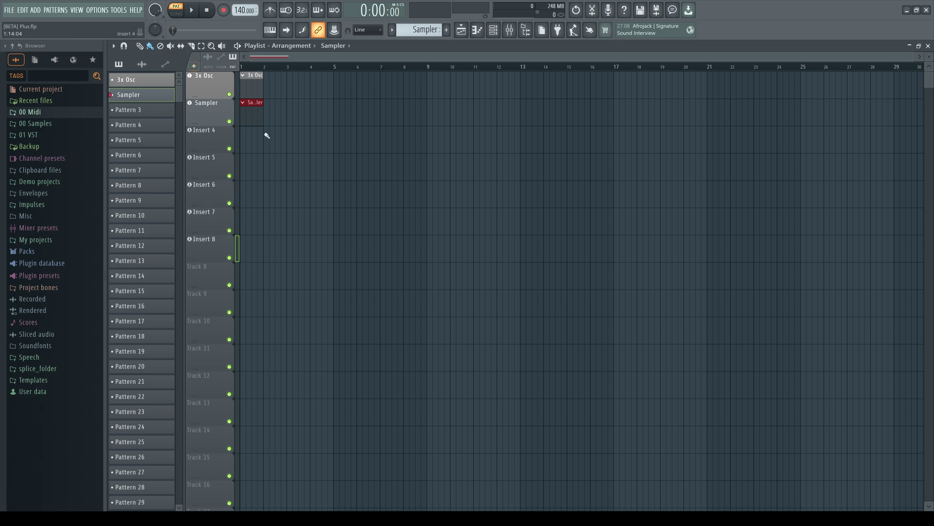